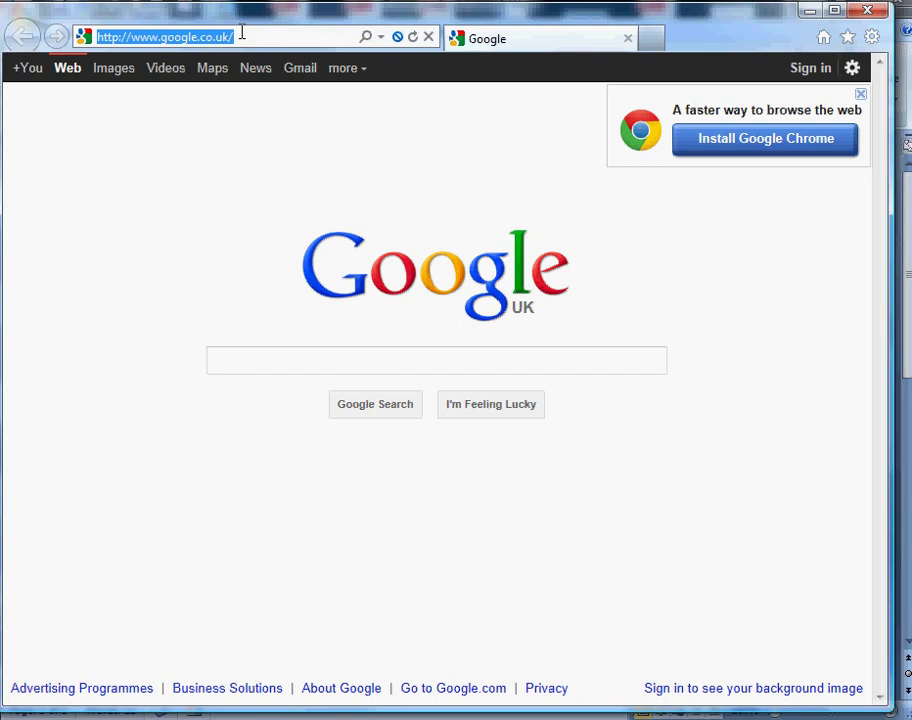
pyautogui.moveTo(241, 33); pyautogui.dragTo(135, 23)
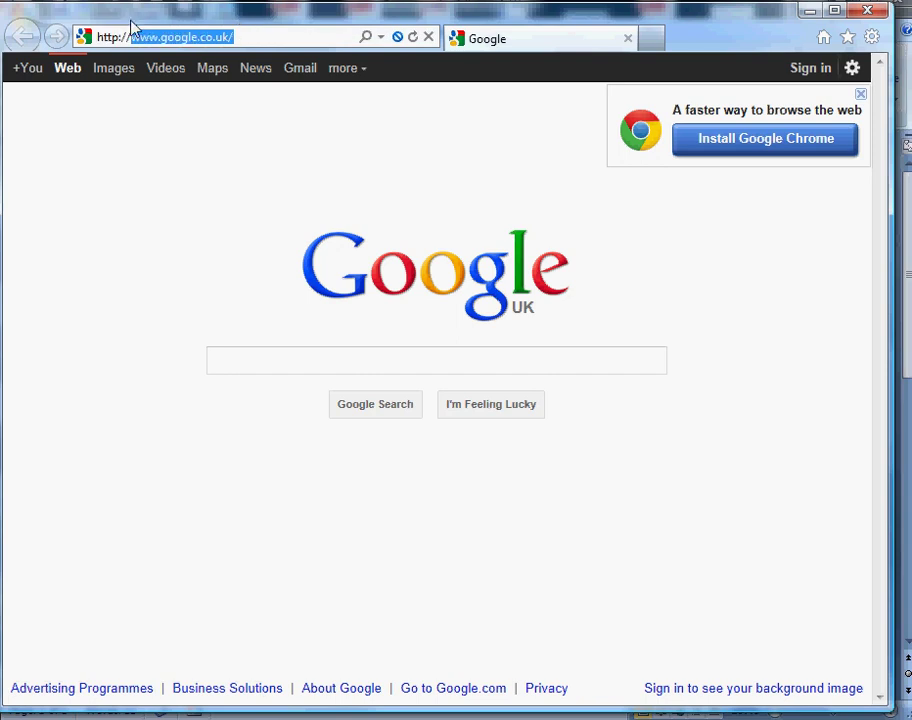
pyautogui.write('192.168.0.20/')
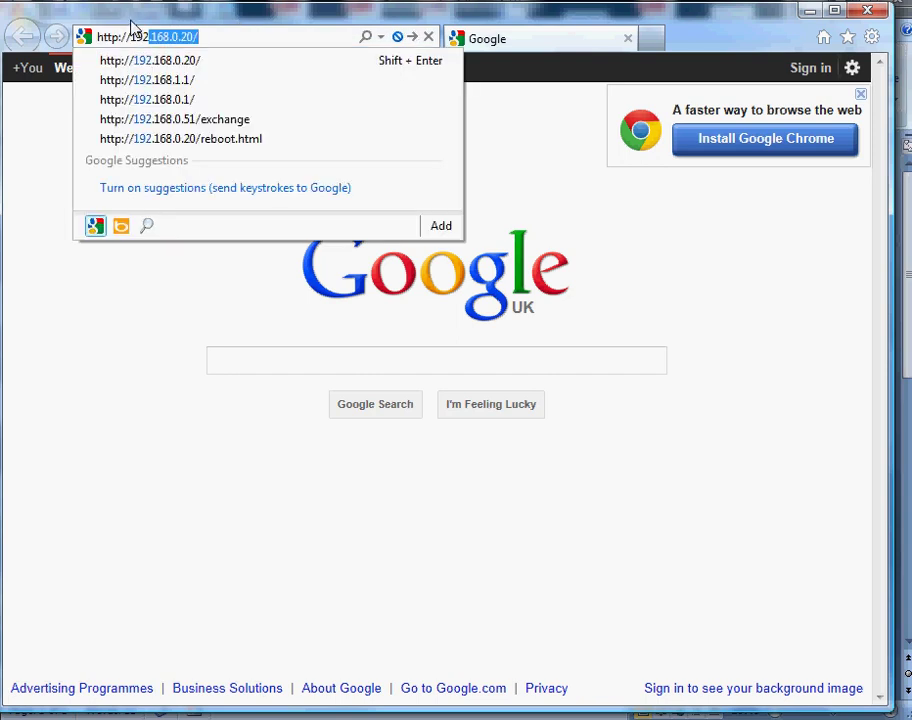
pyautogui.press('Down')
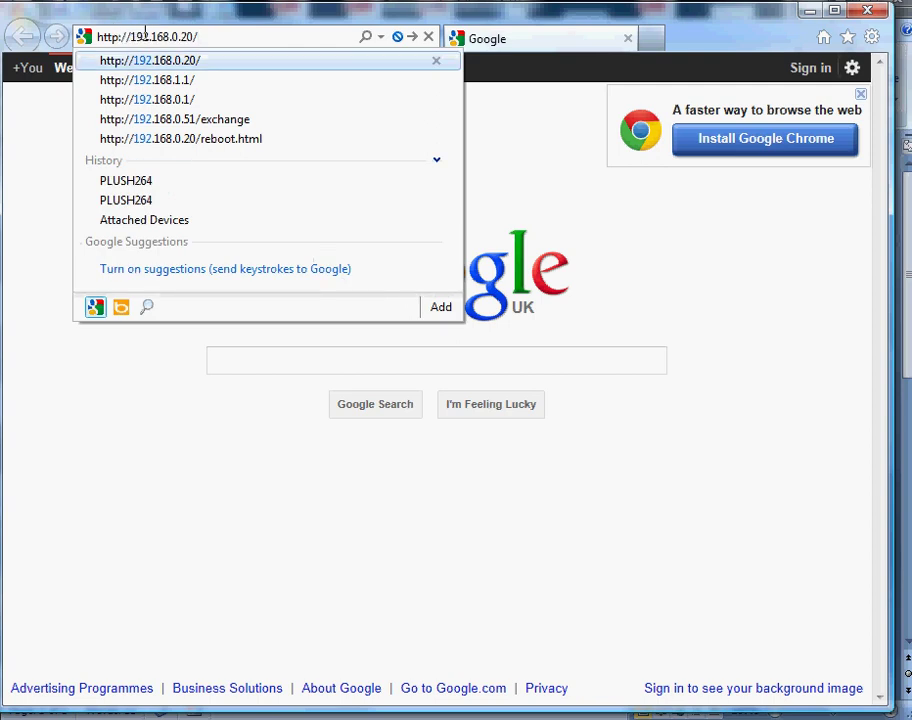
pyautogui.click(552, 17)
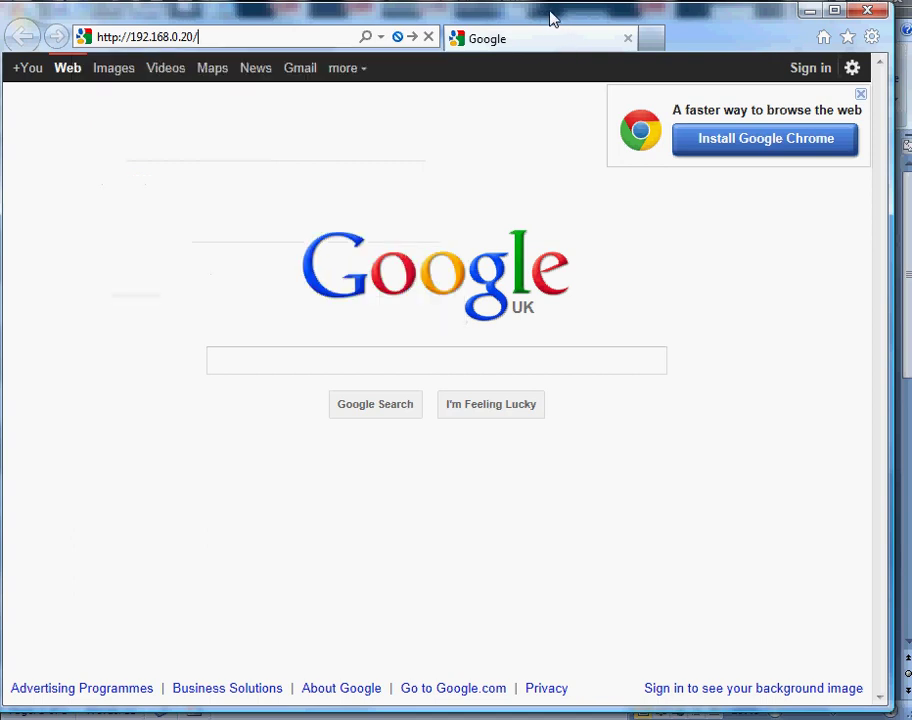
# Step: Check the security level of the Trusted sites zone in Internet Options, and close the dialog without changes
pyautogui.click(871, 37)
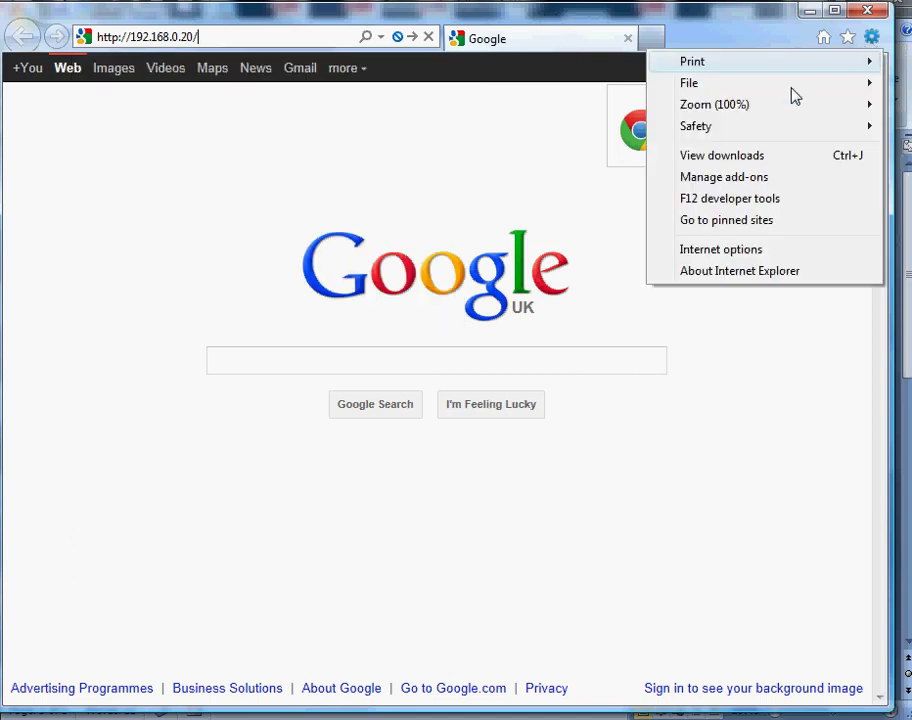
pyautogui.click(748, 250)
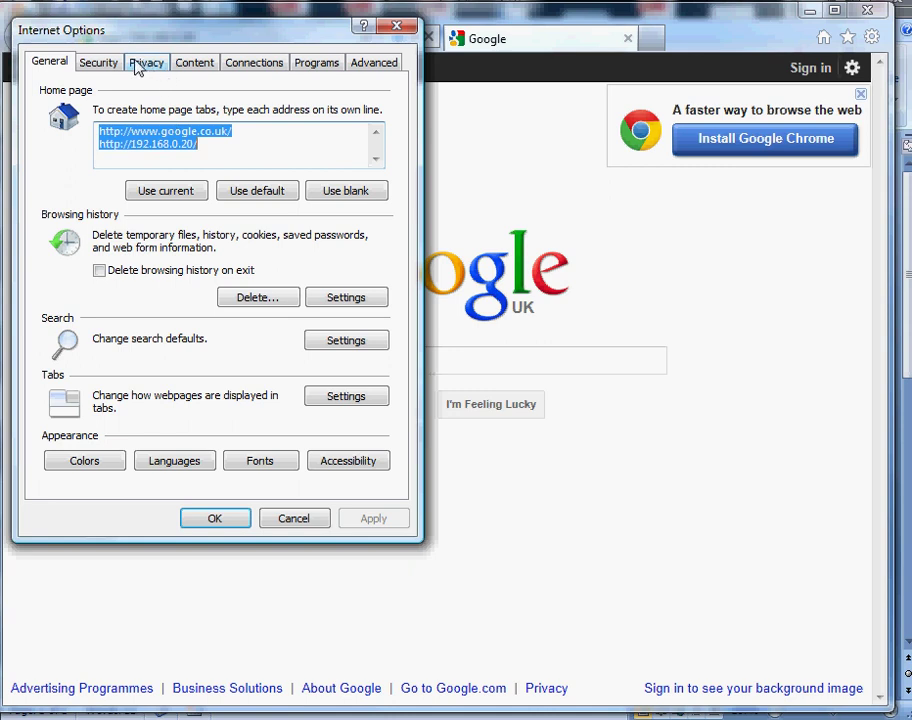
pyautogui.click(110, 63)
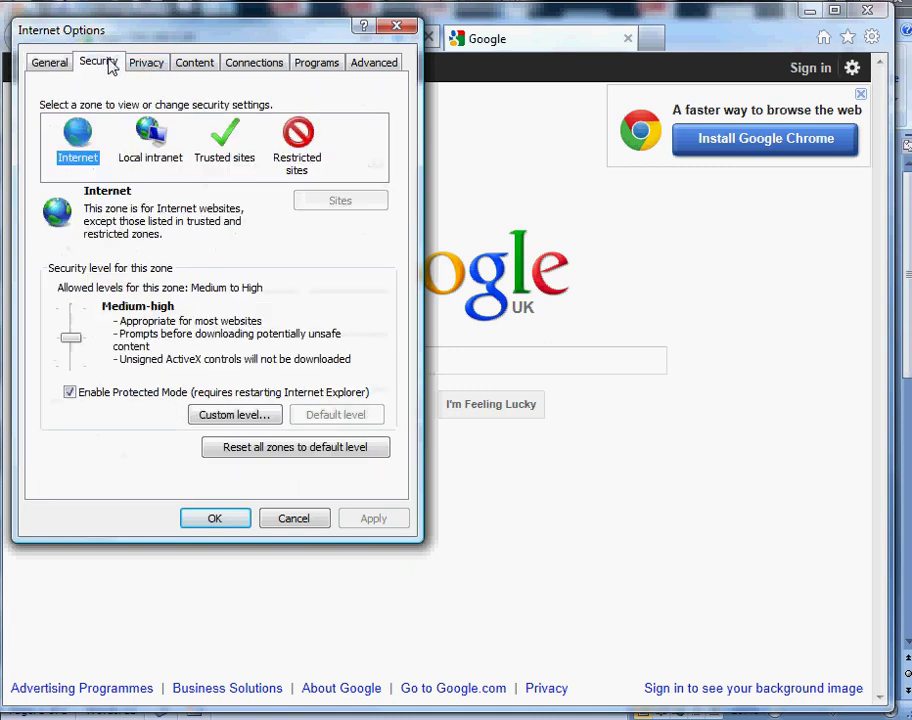
pyautogui.click(224, 142)
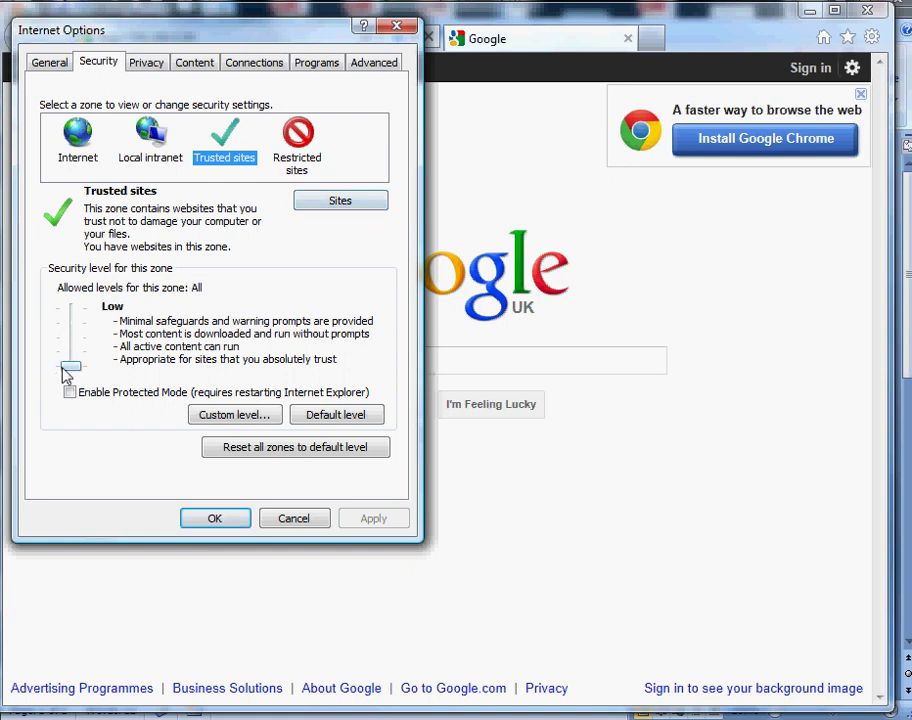
pyautogui.click(289, 520)
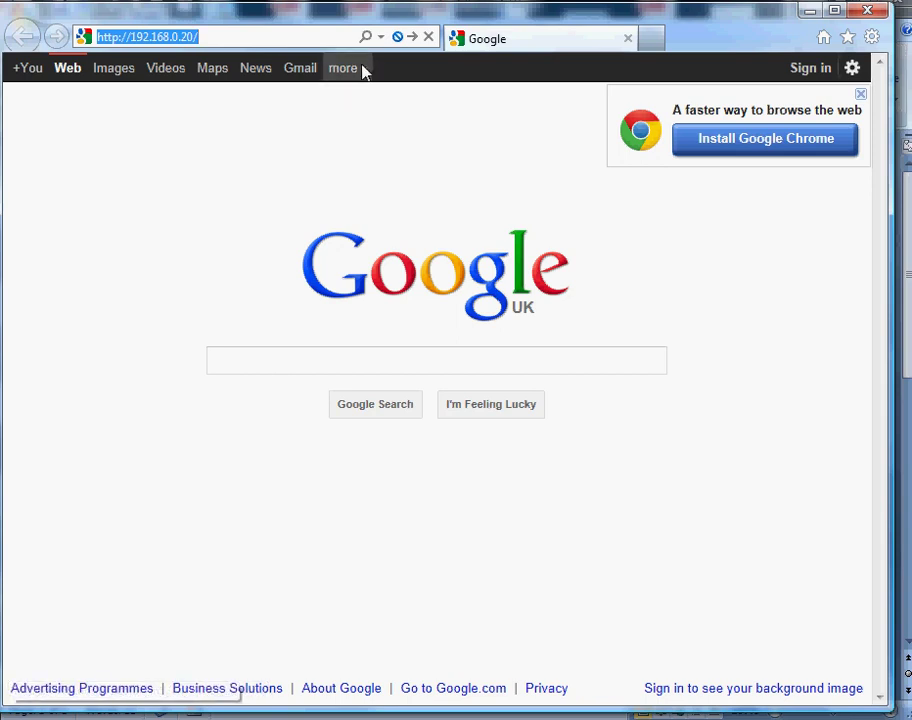
pyautogui.click(258, 42)
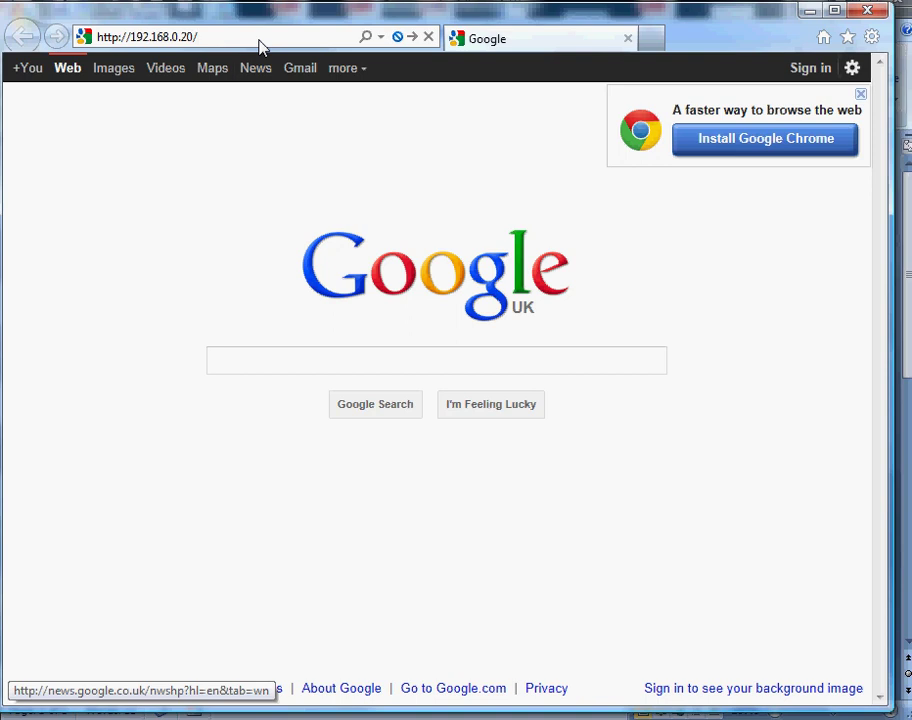
pyautogui.press('Return')
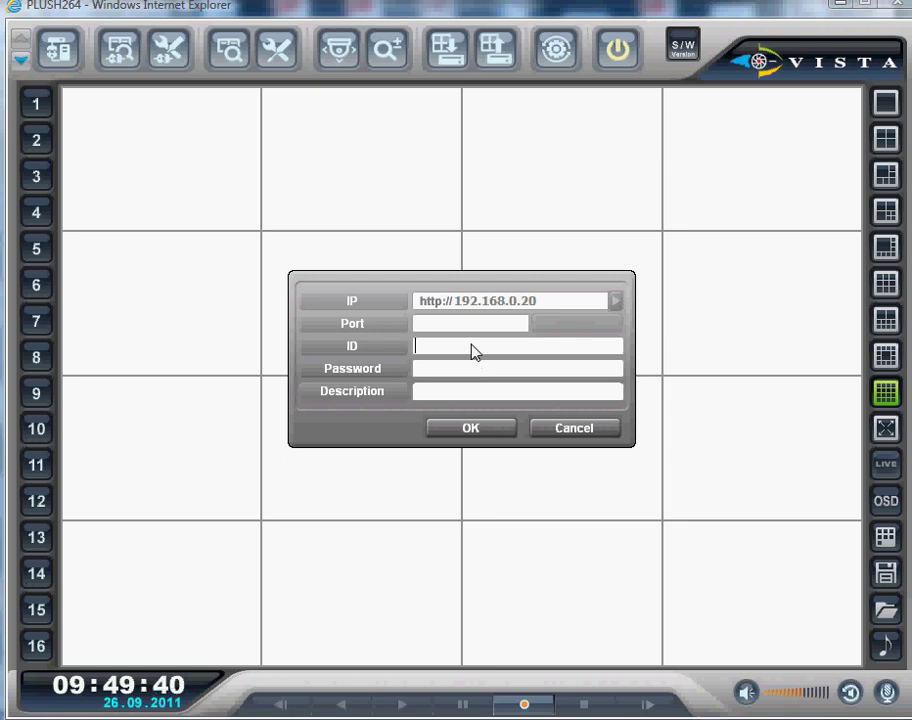
pyautogui.write('dmi')
pyautogui.write('***')
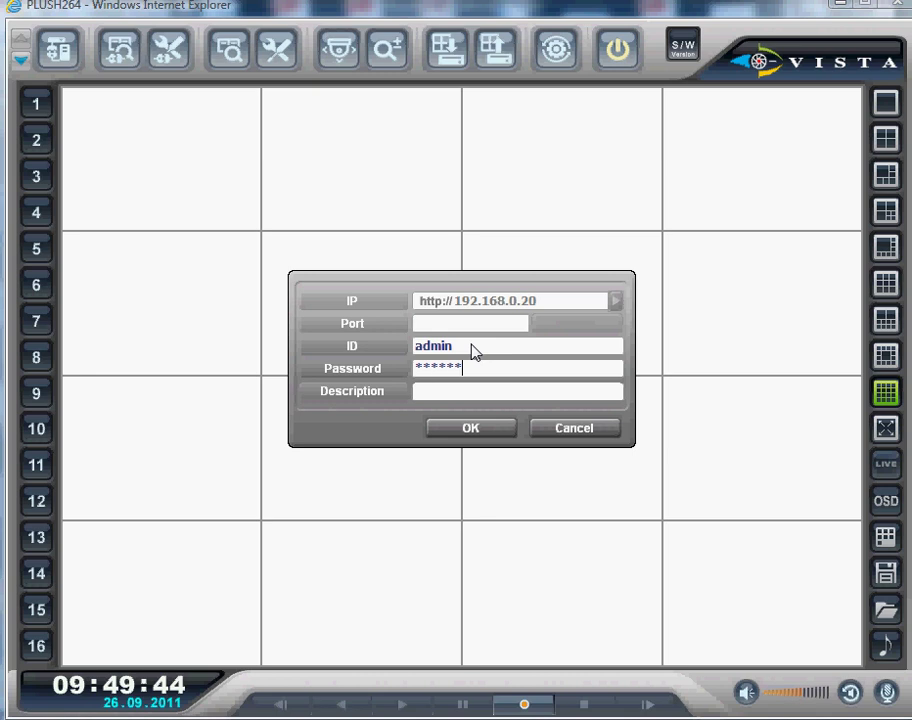
pyautogui.press('Return')
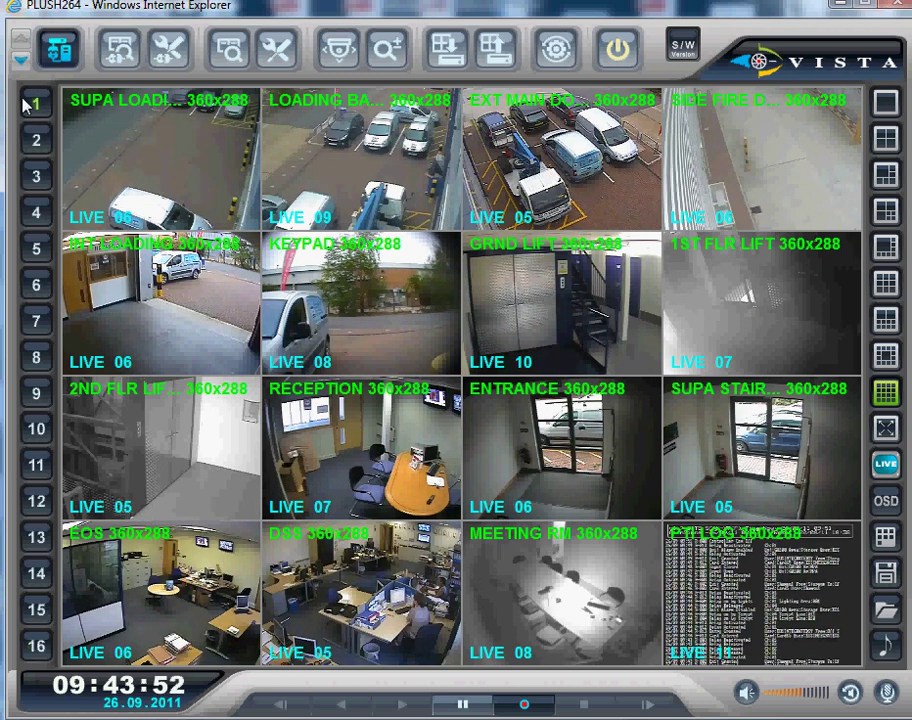
# Step: View cameras 1 to 4 one after another as single full-size live pictures
pyautogui.click(34, 124)
pyautogui.click(36, 140)
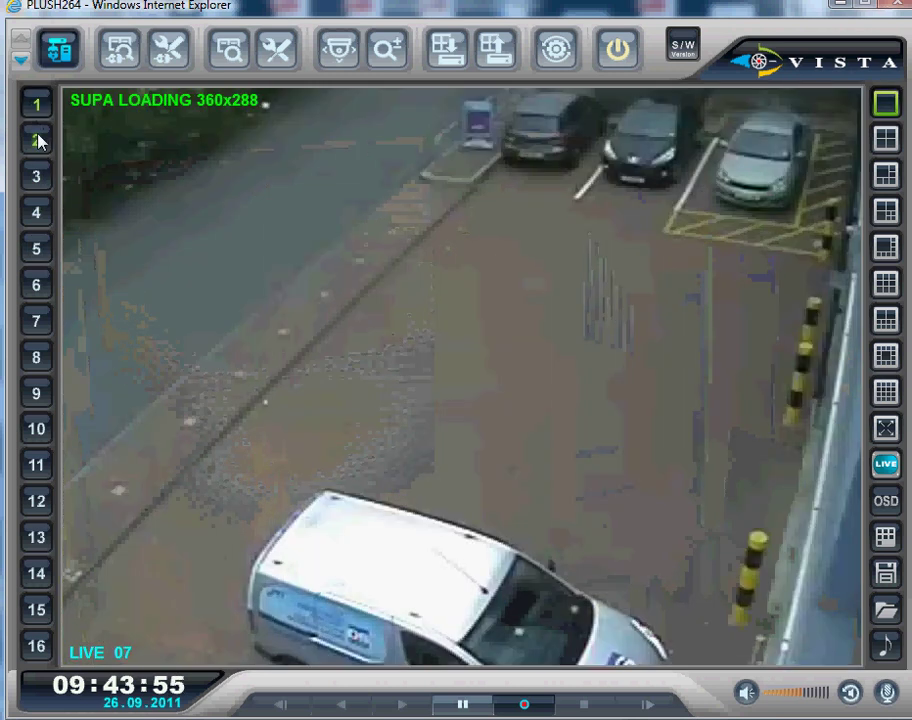
pyautogui.click(36, 172)
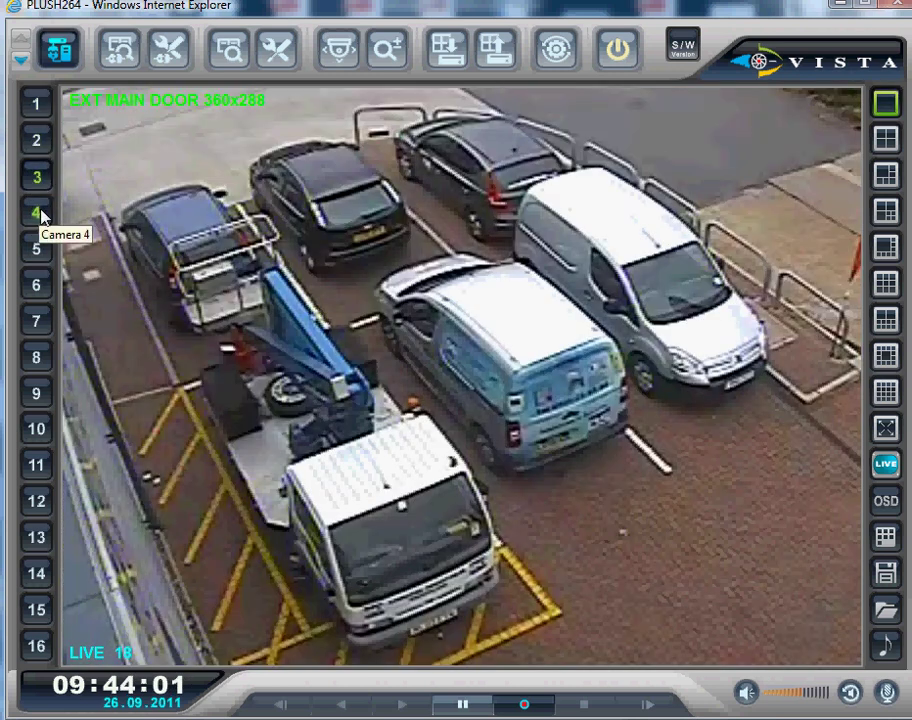
pyautogui.click(37, 213)
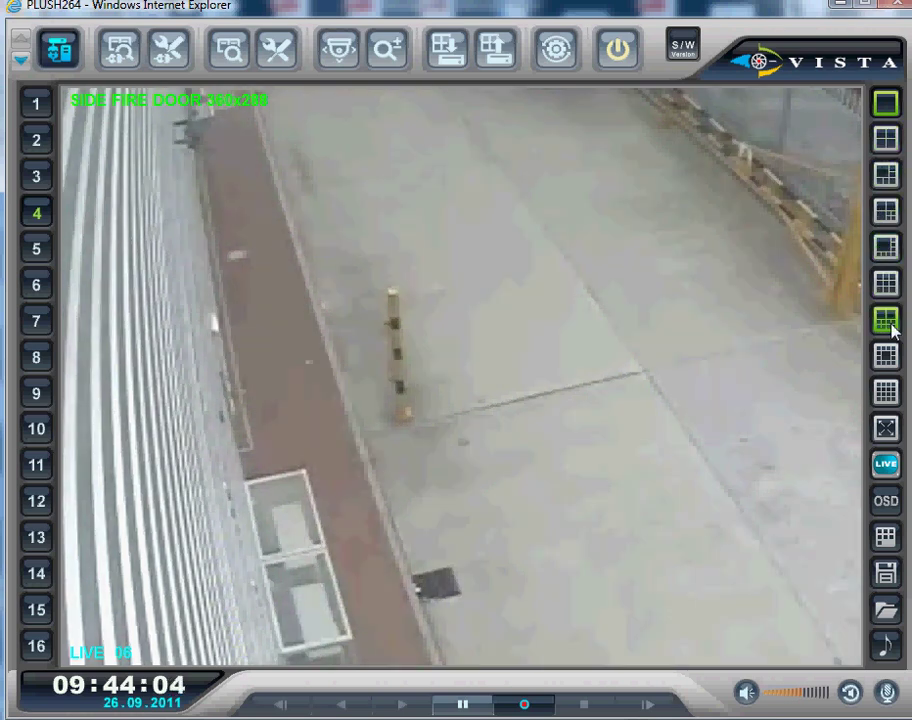
# Step: Page through the first three groups of cameras in the four-way layout and return to the 16-camera layout
pyautogui.click(889, 140)
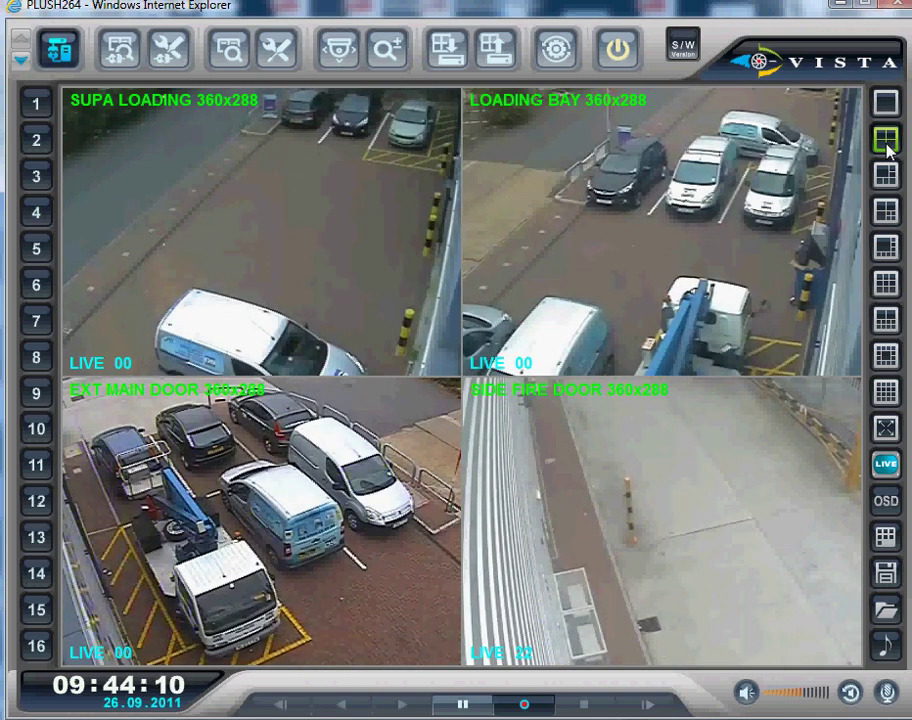
pyautogui.click(889, 143)
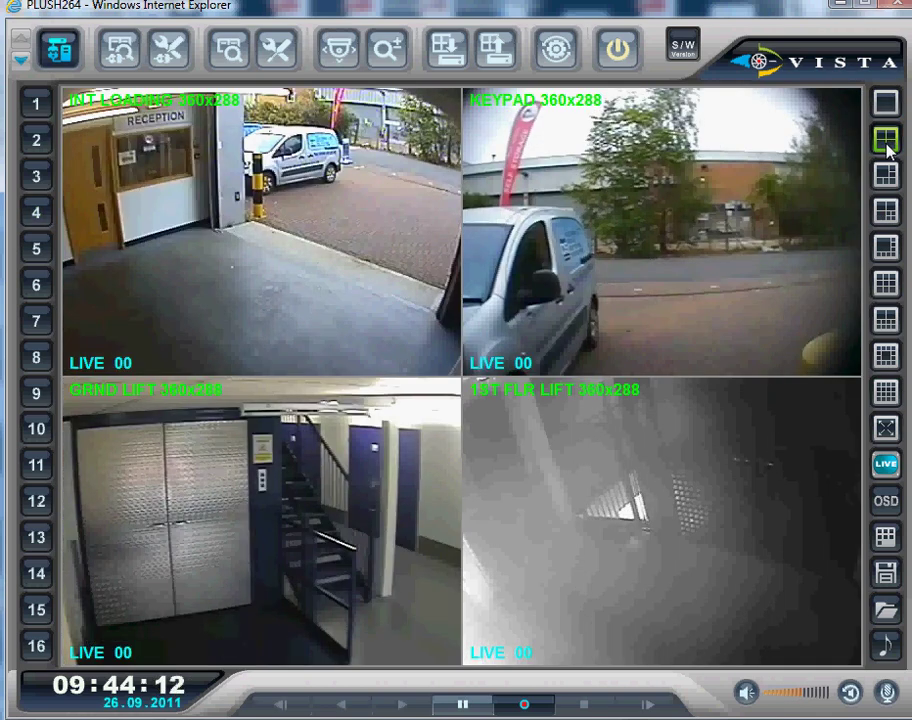
pyautogui.click(889, 143)
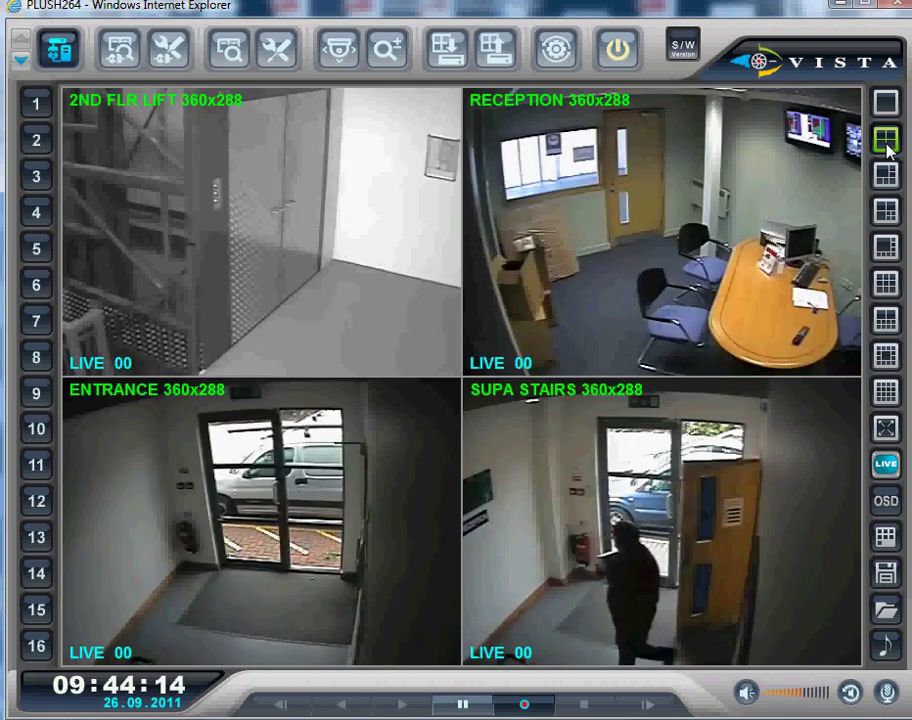
pyautogui.click(885, 391)
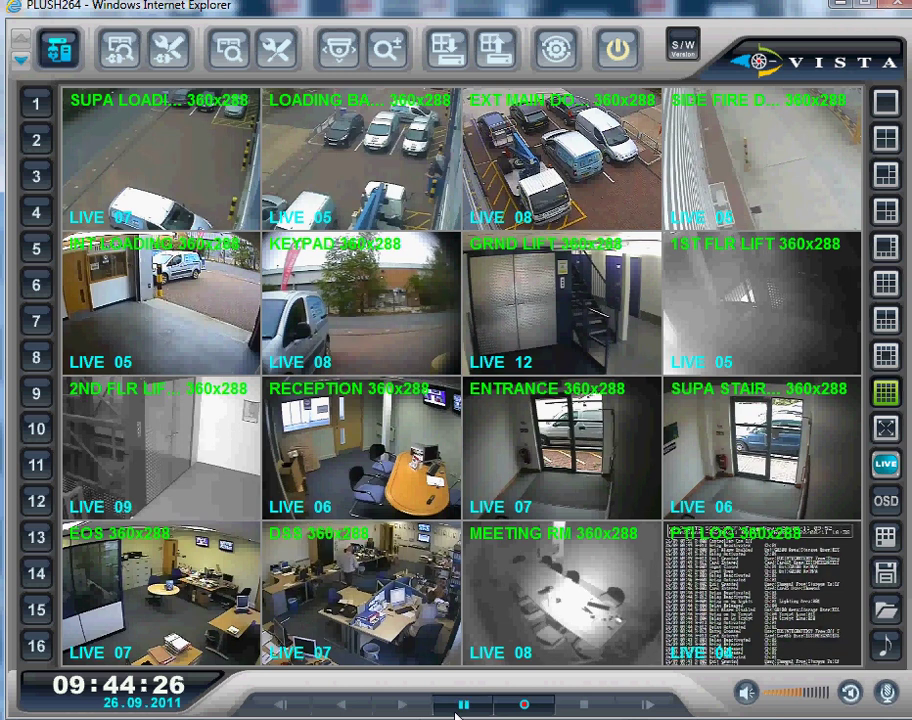
# Step: Try to toggle the recording, and cancel the password request
pyautogui.click(524, 707)
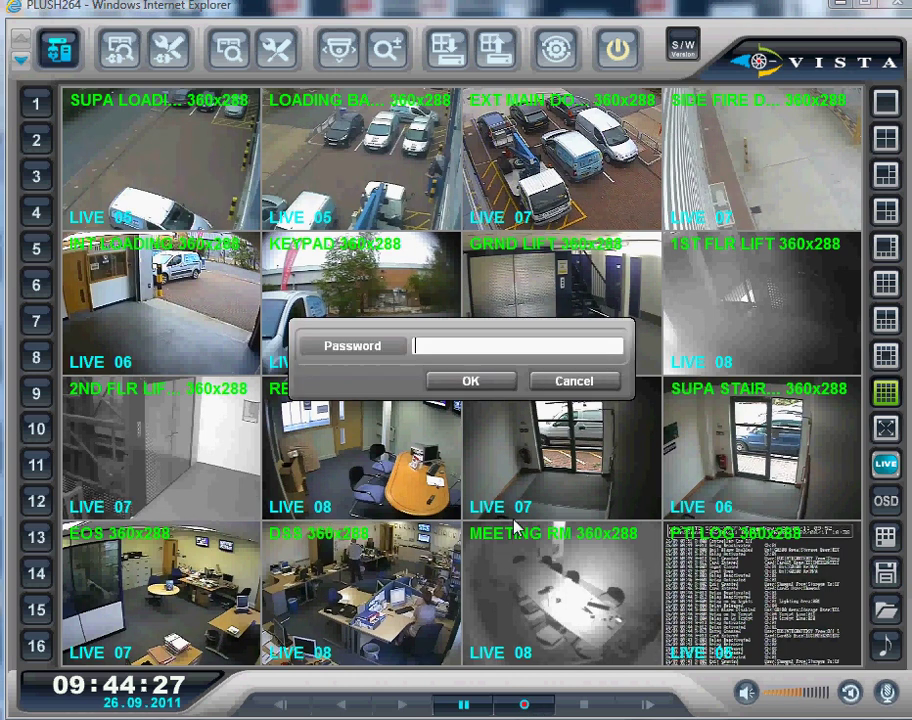
pyautogui.click(566, 380)
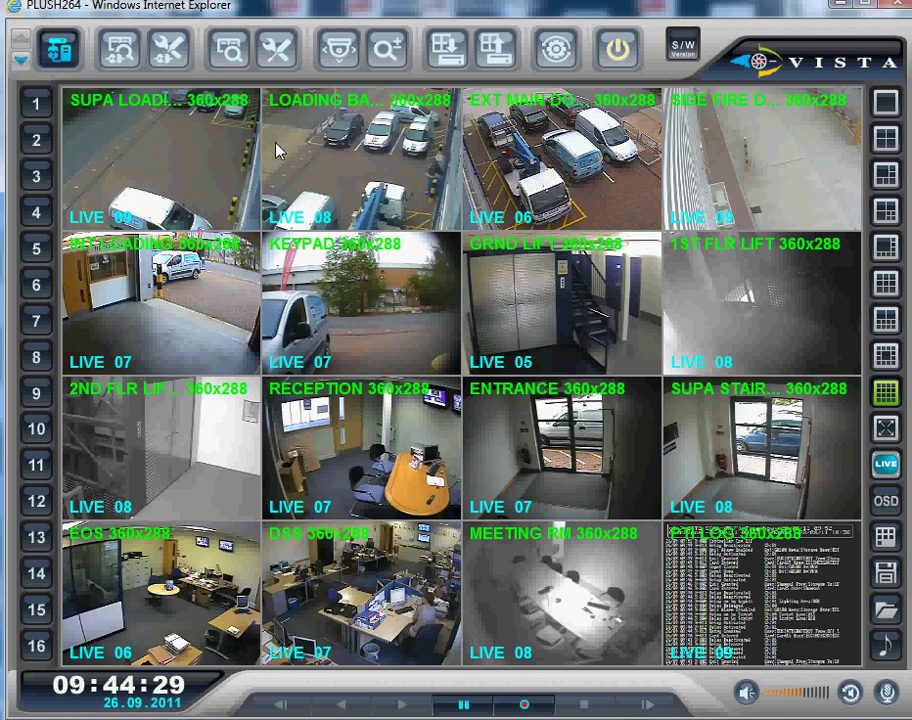
# Step: Open the calendar search for recordings, check August 2011, and select 6 September 2011
pyautogui.click(117, 55)
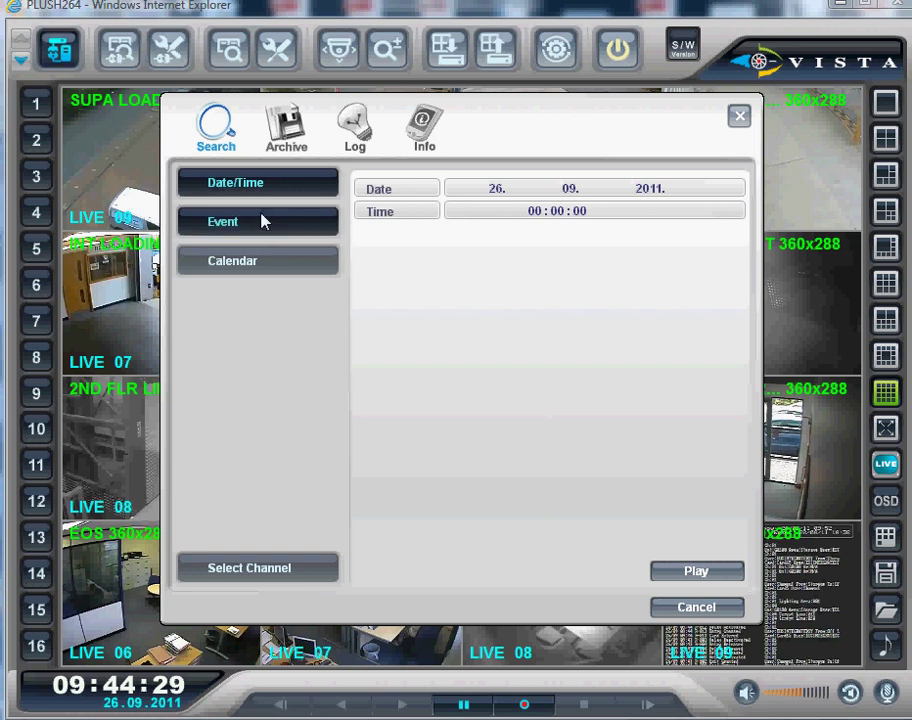
pyautogui.click(242, 268)
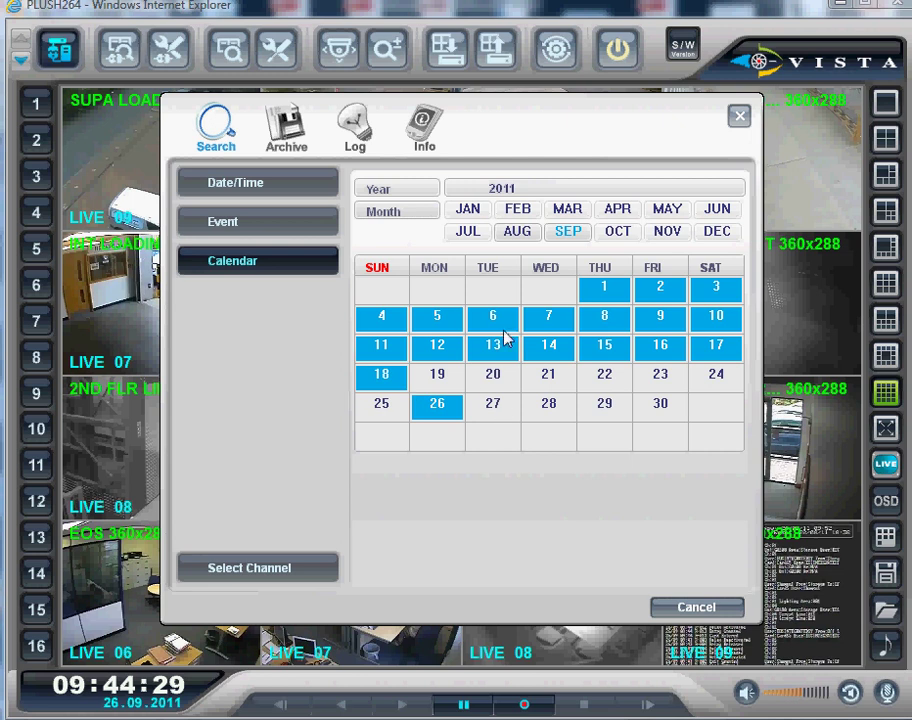
pyautogui.click(510, 232)
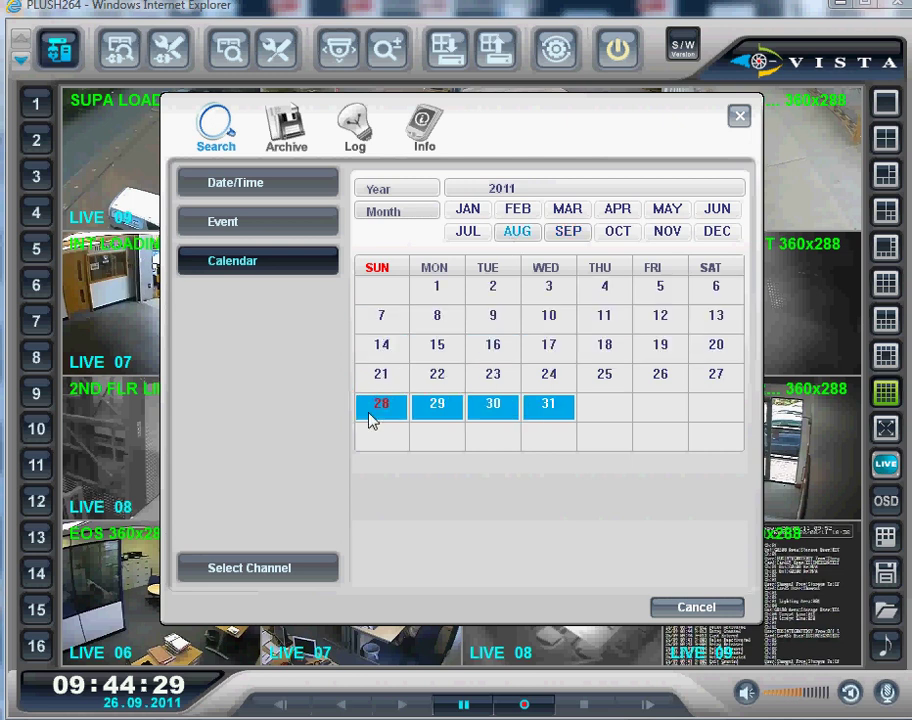
pyautogui.click(567, 233)
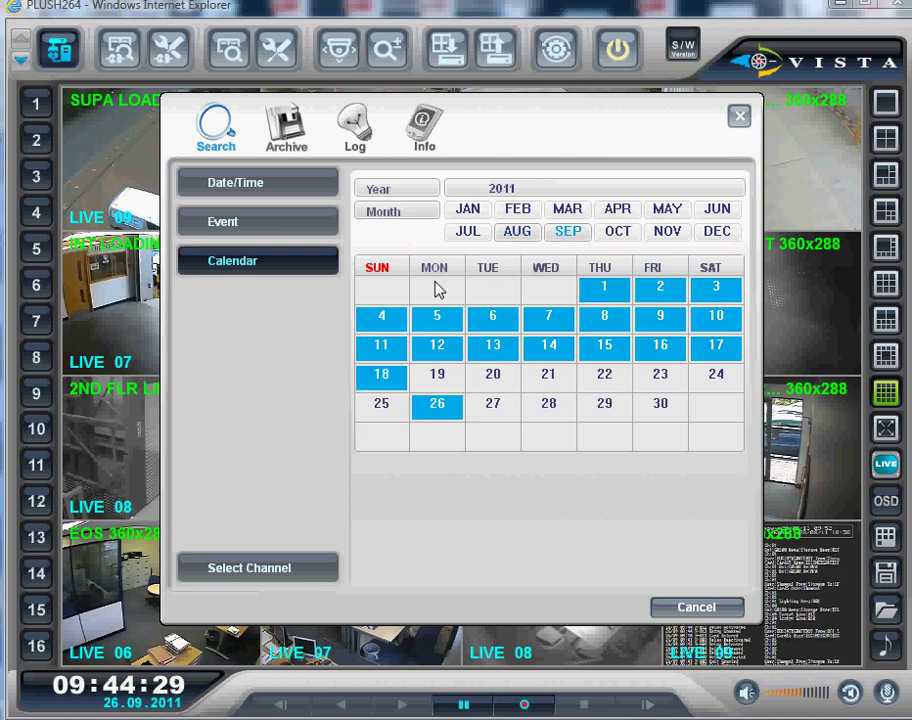
pyautogui.click(493, 318)
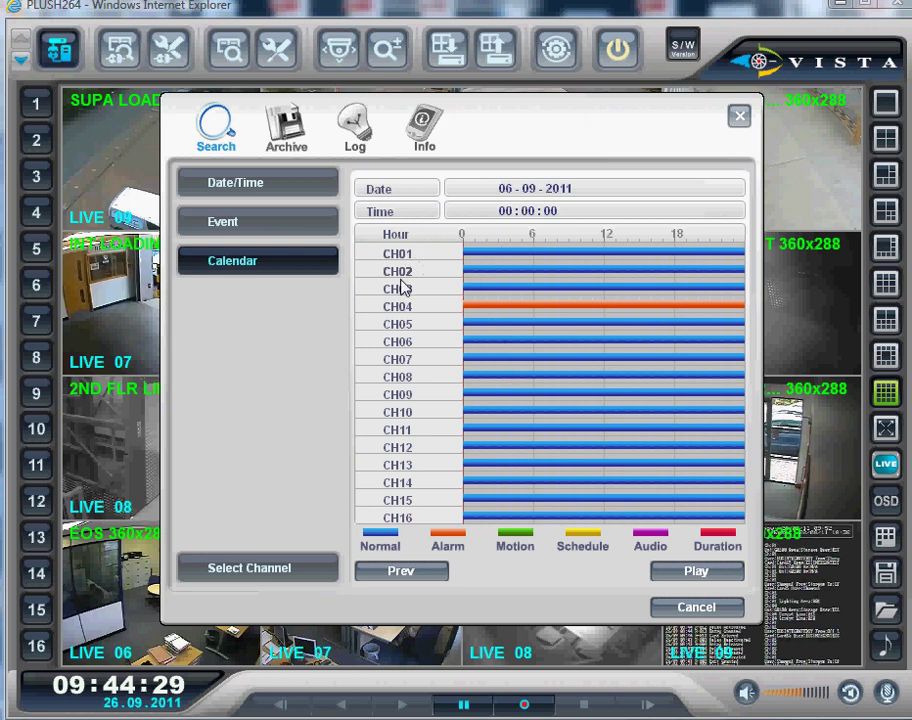
# Step: Set the playback start time to 08:55:00 on the timeline and play the recordings
pyautogui.click(535, 262)
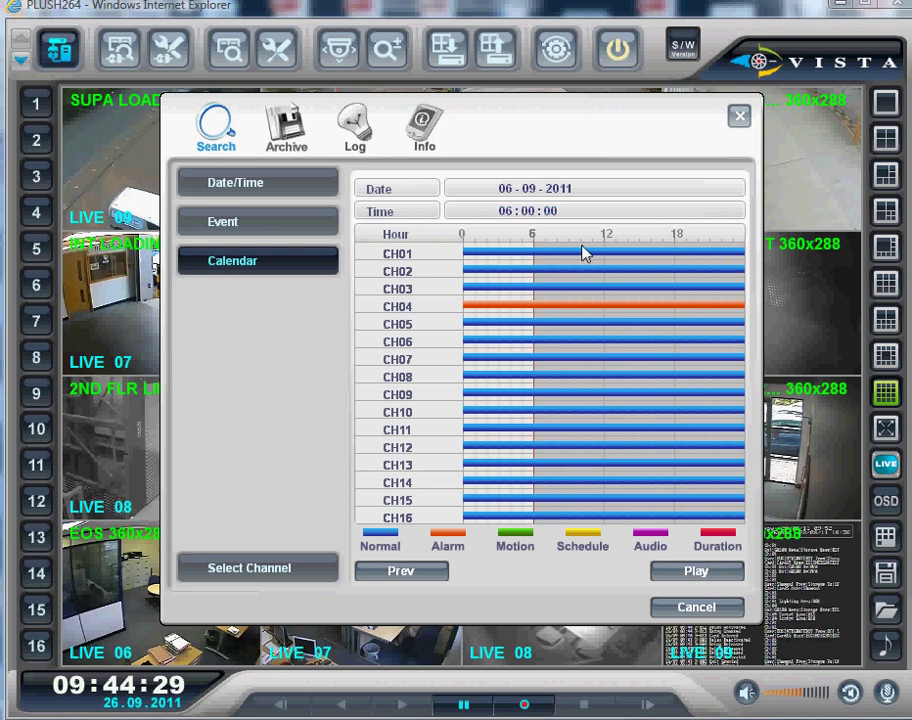
pyautogui.click(567, 254)
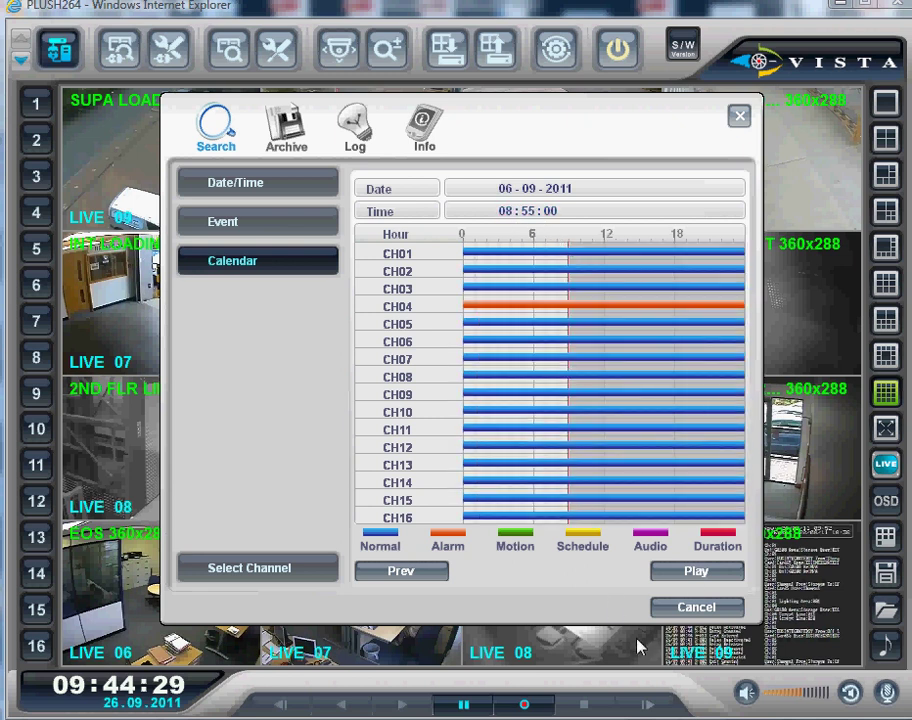
pyautogui.click(680, 570)
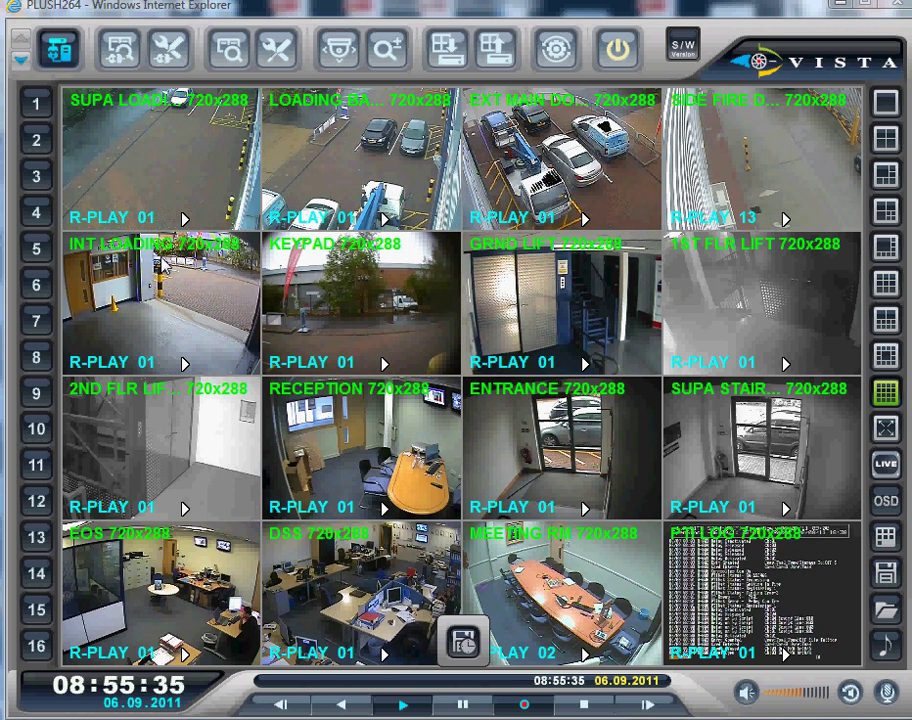
# Step: Reopen the recording search, return to the month calendar, and review the recorded days in August and September 2011
pyautogui.click(120, 50)
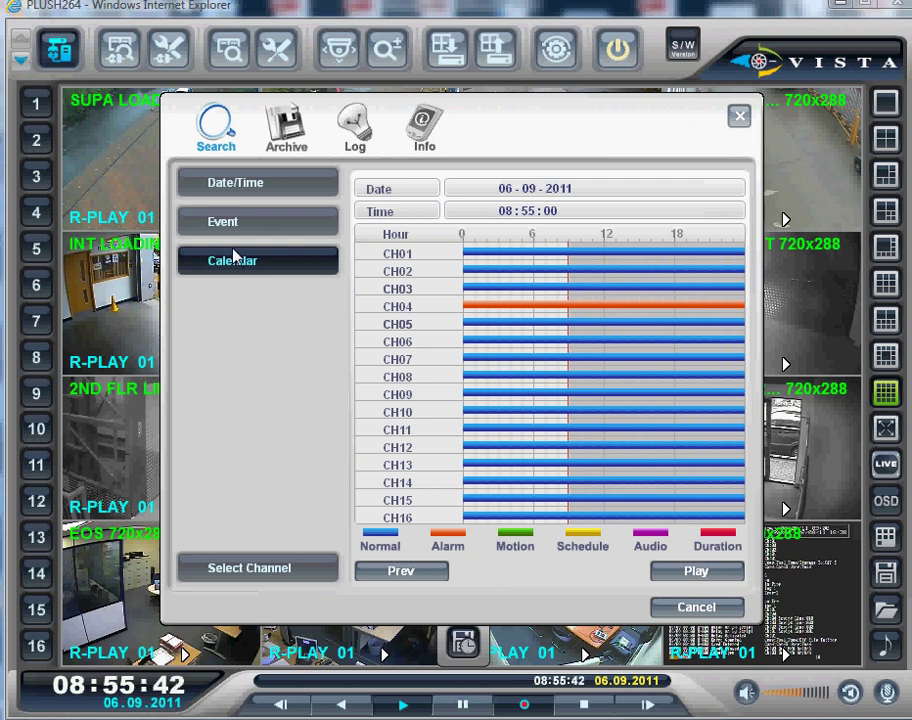
pyautogui.click(238, 185)
pyautogui.click(250, 262)
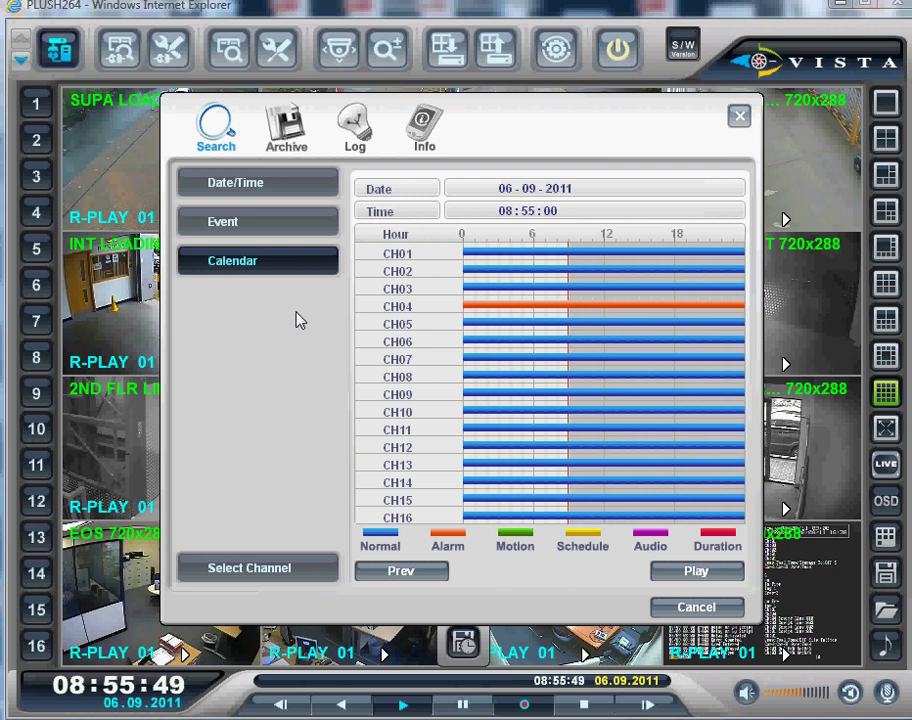
pyautogui.click(404, 576)
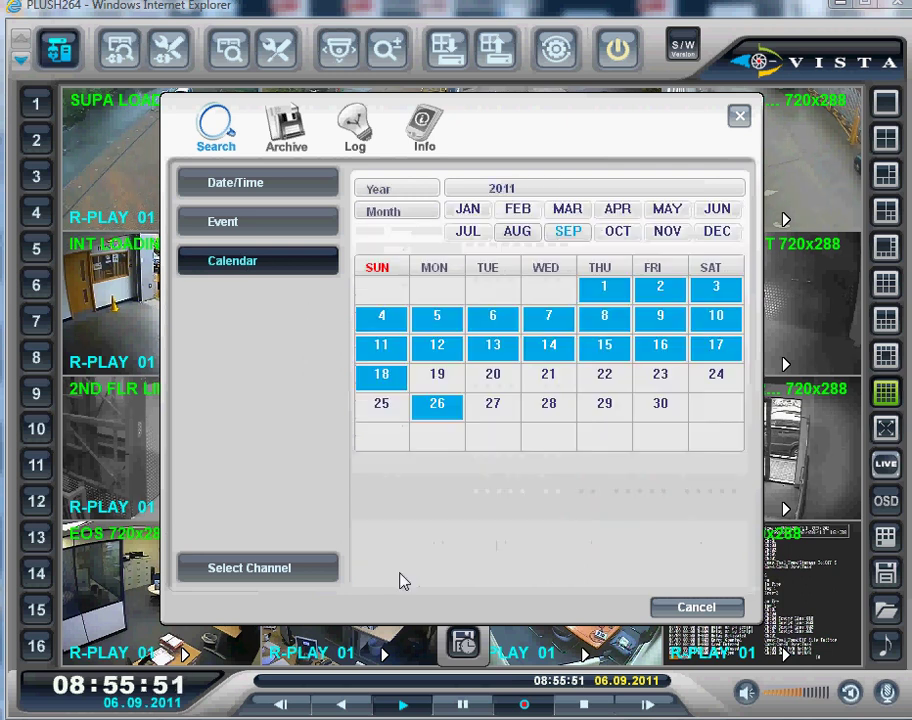
pyautogui.click(519, 232)
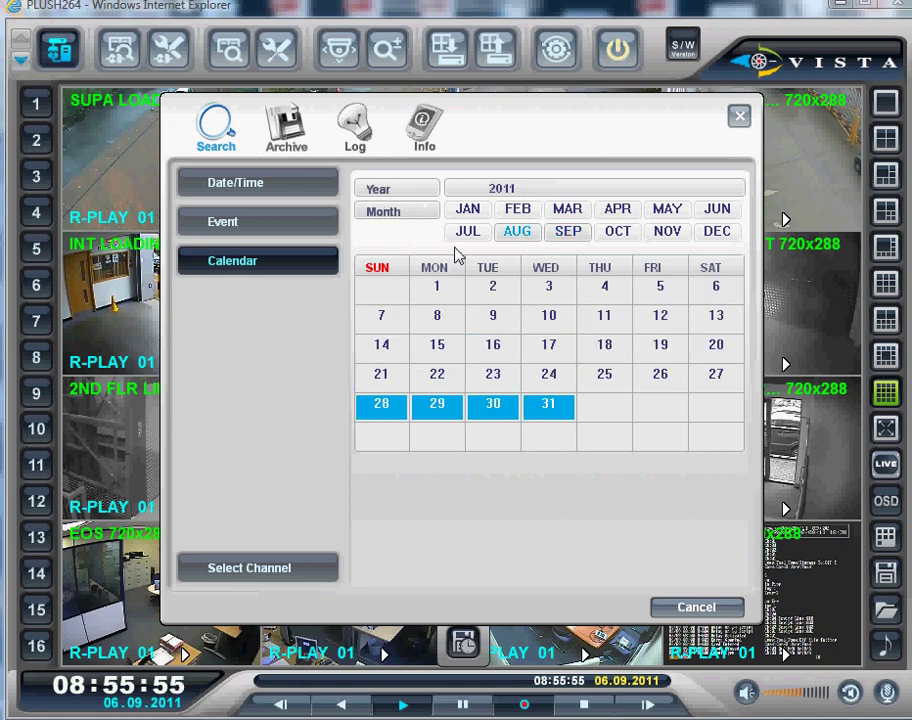
pyautogui.click(566, 233)
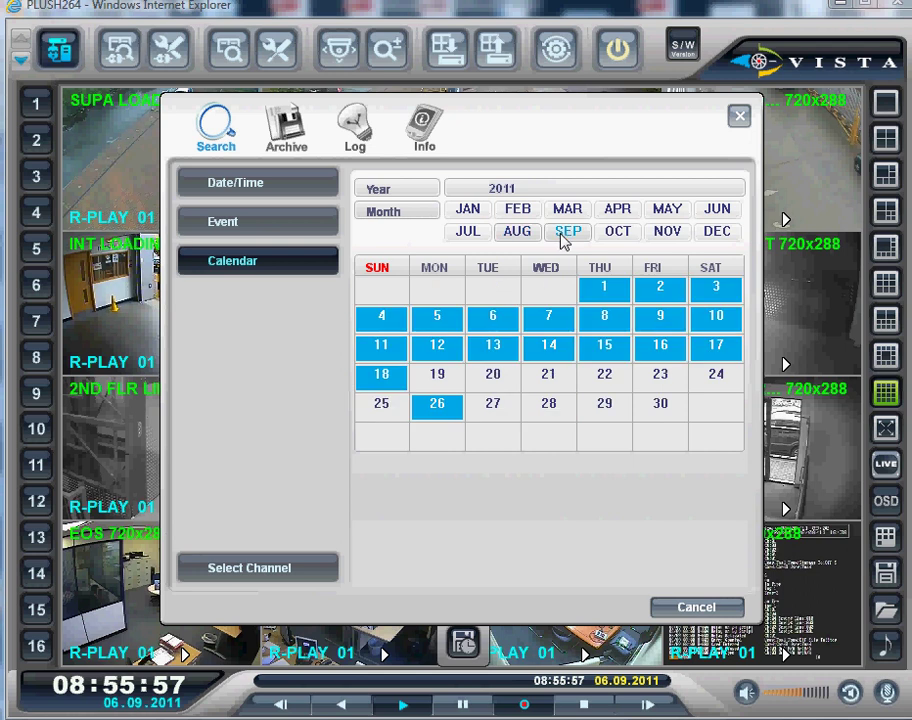
# Step: Check the recording timeline for 6 September 2011 and the archive date and time settings, and close the window
pyautogui.click(493, 318)
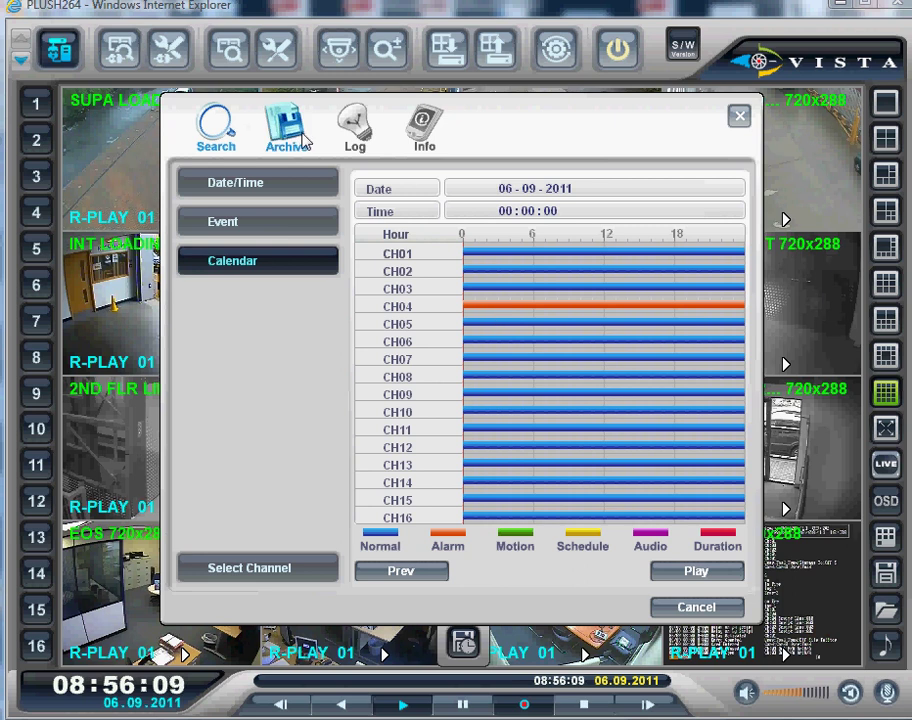
pyautogui.click(300, 140)
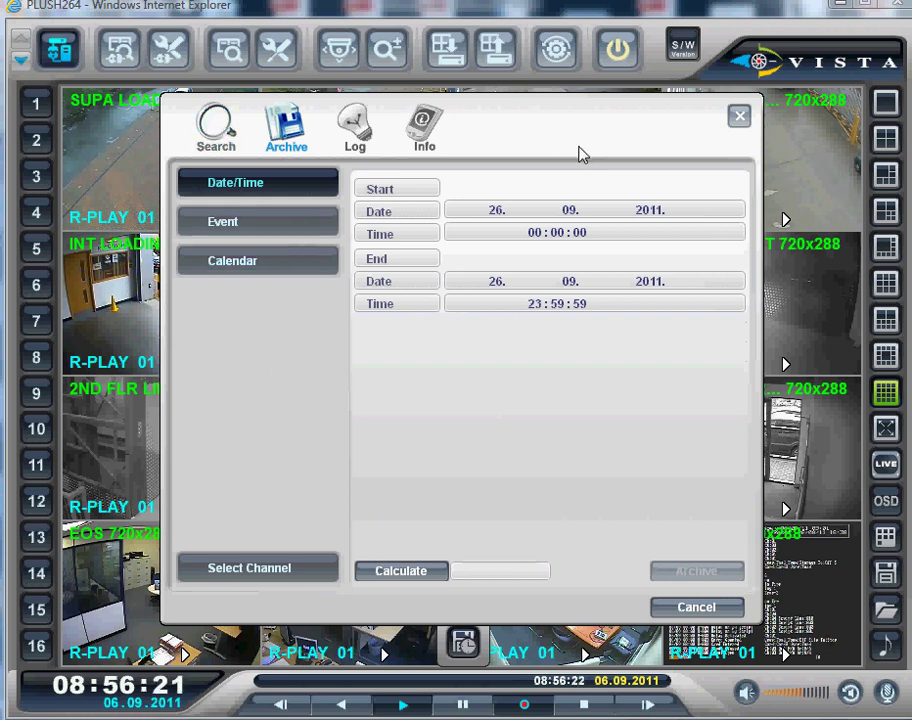
pyautogui.click(739, 117)
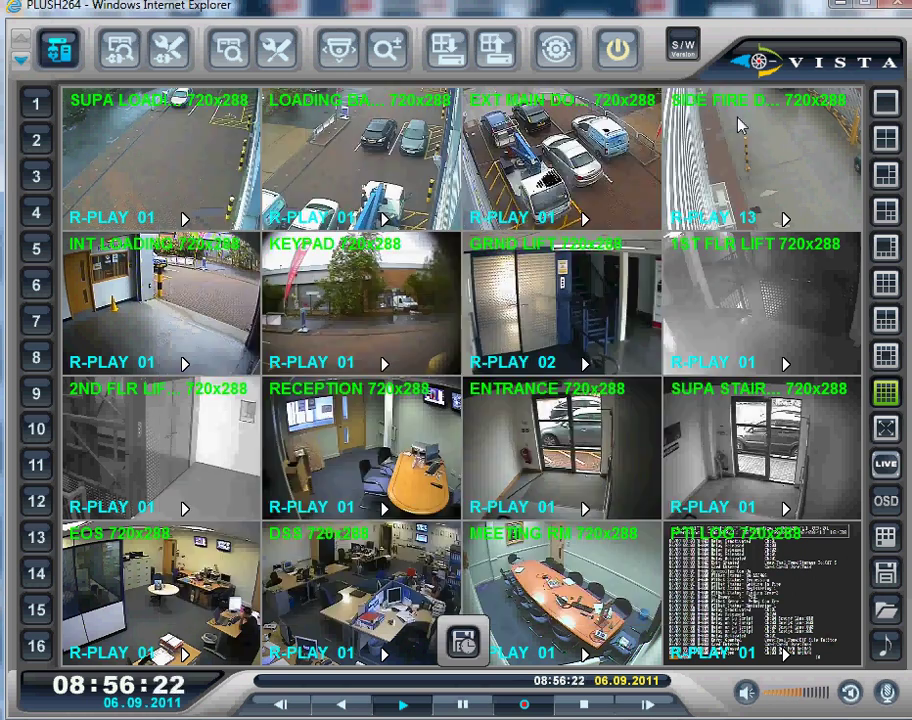
# Step: Open the archive calendar and select 6 September 2011 as the day of the footage
pyautogui.click(110, 47)
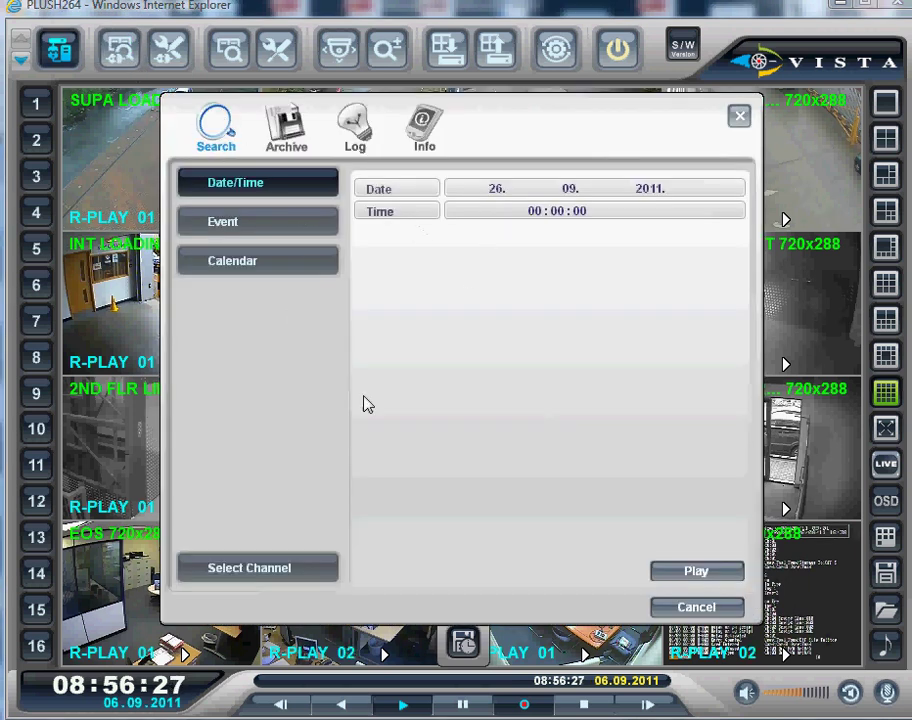
pyautogui.click(287, 135)
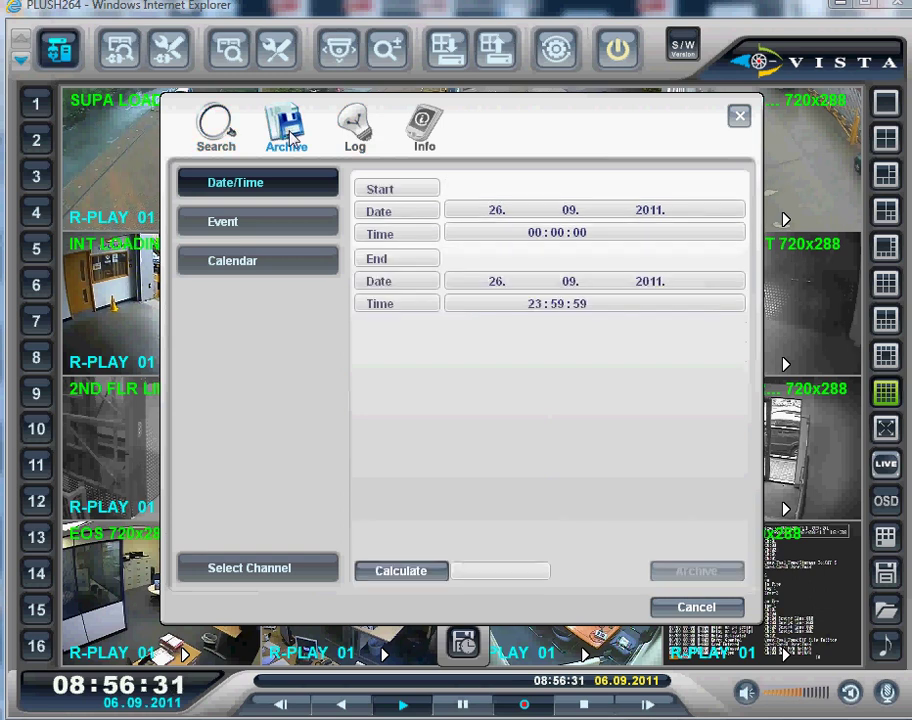
pyautogui.click(255, 268)
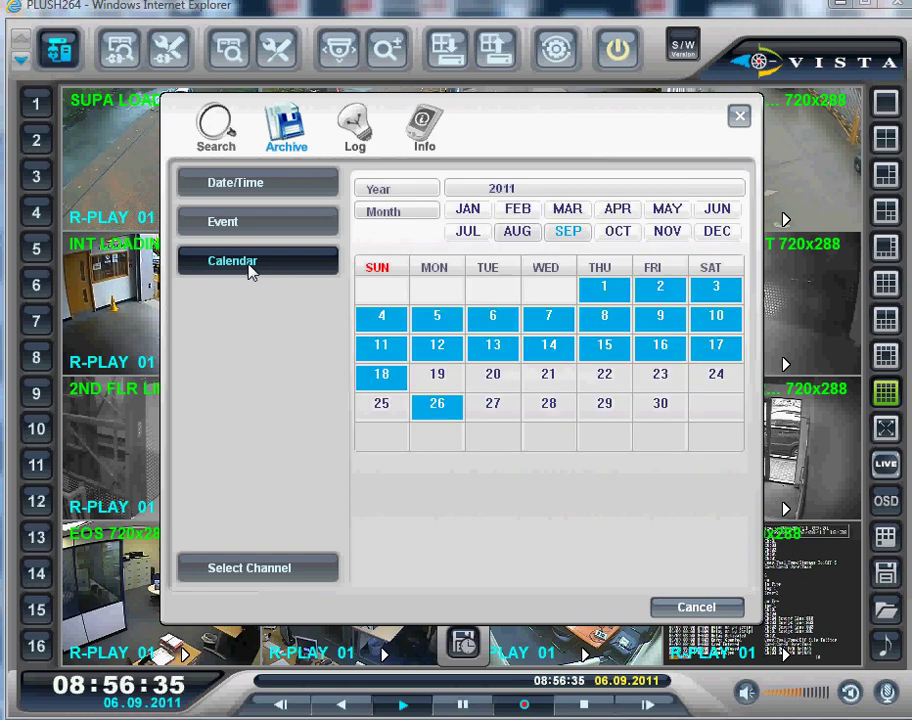
pyautogui.click(493, 319)
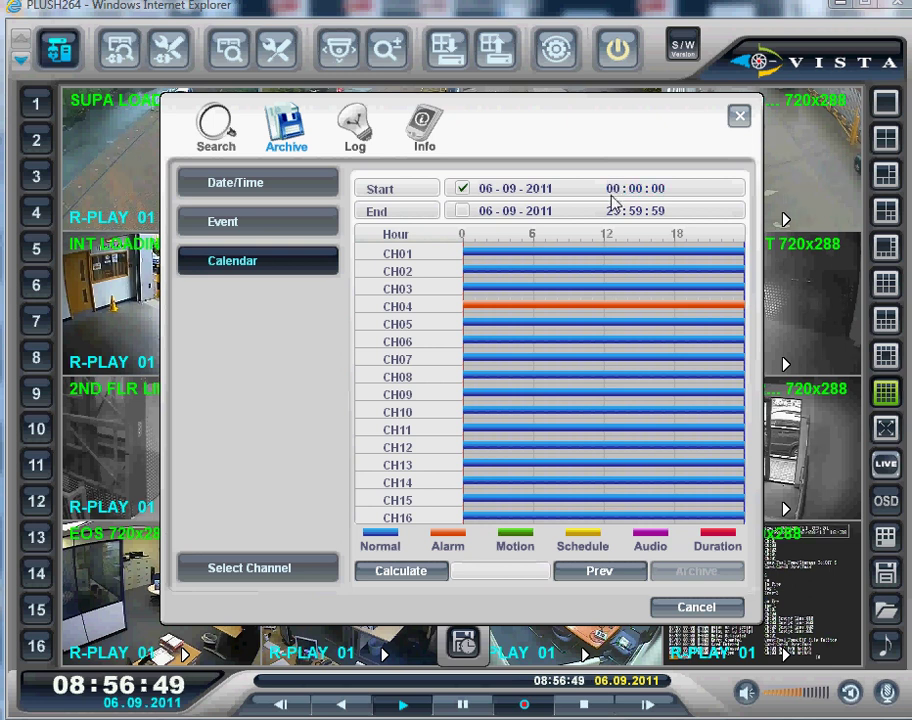
# Step: Set the archive start time on 6 September 2011 to 08:50:00
pyautogui.click(572, 250)
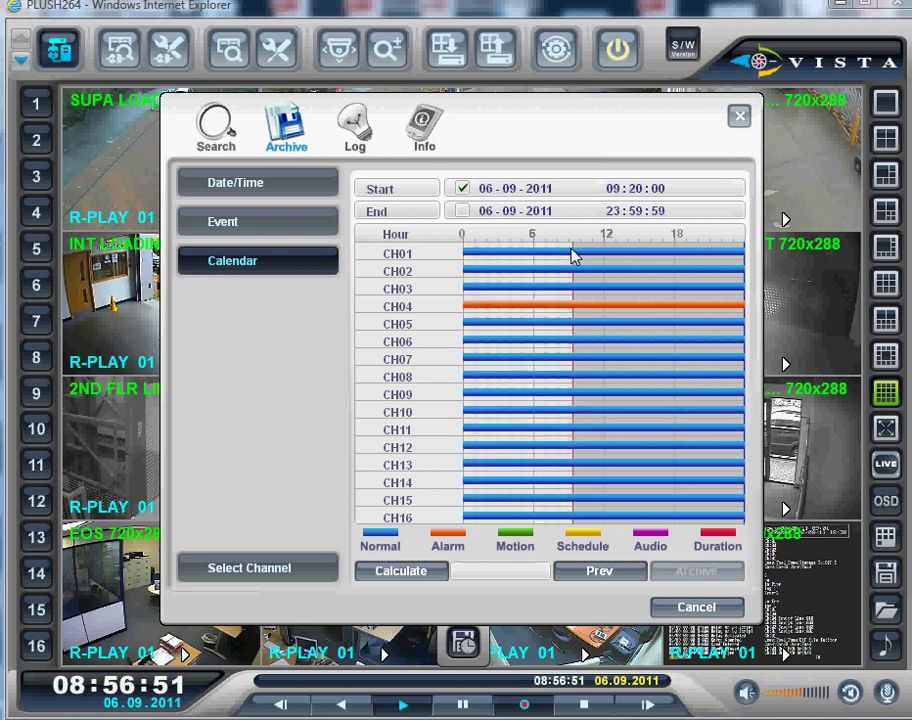
pyautogui.click(552, 250)
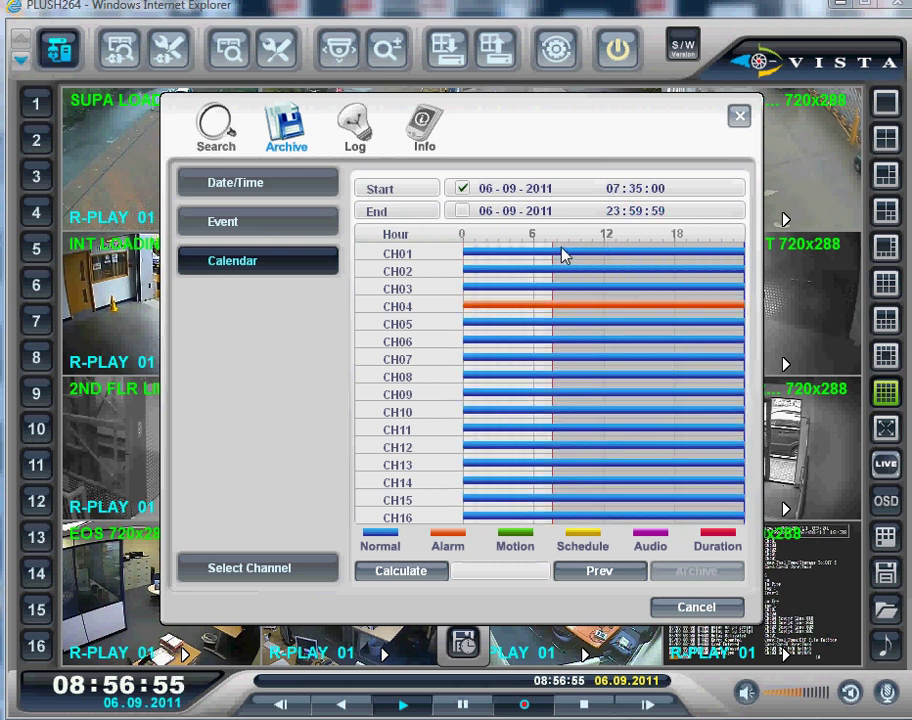
pyautogui.click(617, 192)
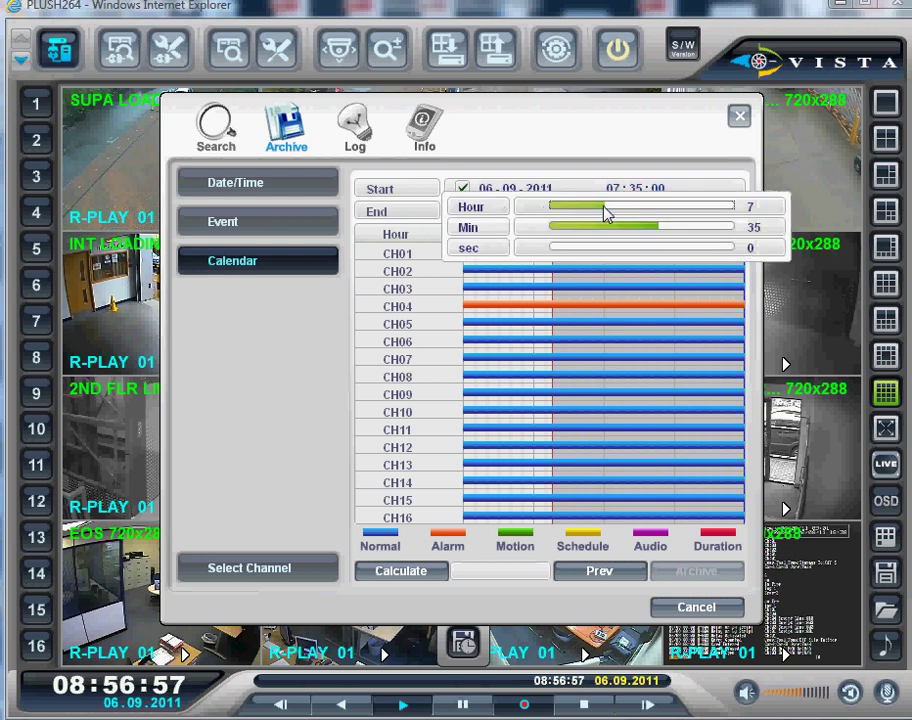
pyautogui.moveTo(605, 213); pyautogui.dragTo(728, 231)
pyautogui.click(634, 190)
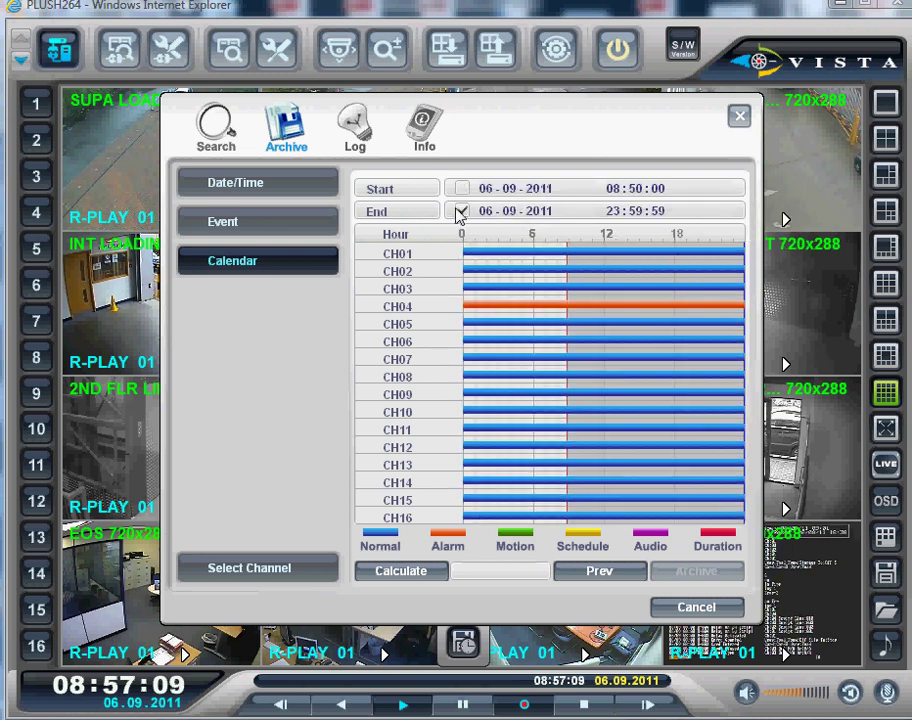
# Step: Set the archive end time to 08:51:07 and calculate the size of the footage
pyautogui.click(622, 213)
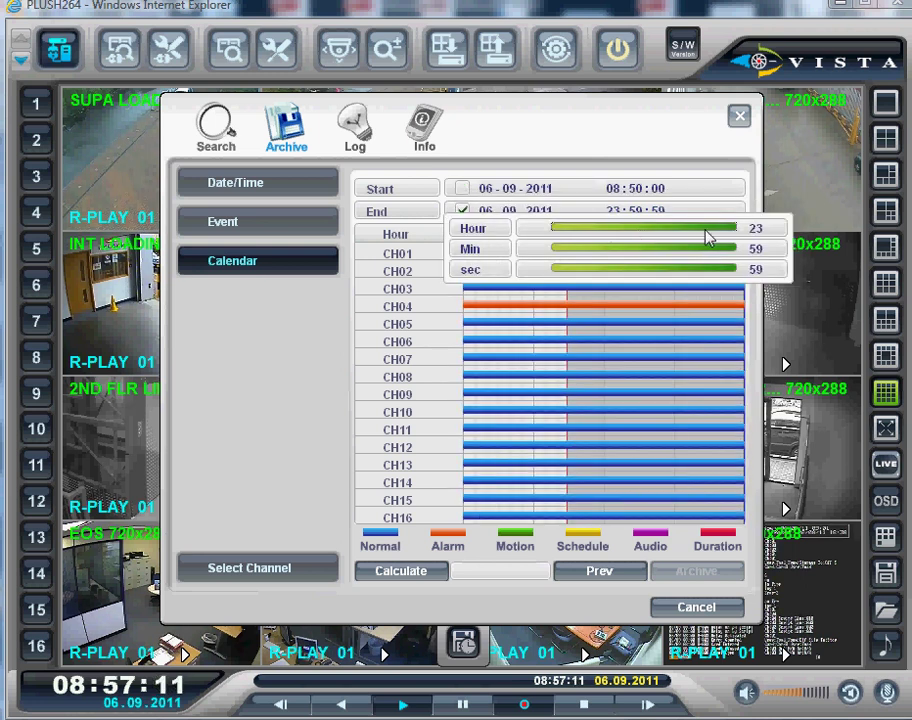
pyautogui.moveTo(724, 229); pyautogui.dragTo(621, 230)
pyautogui.moveTo(737, 250); pyautogui.dragTo(673, 256)
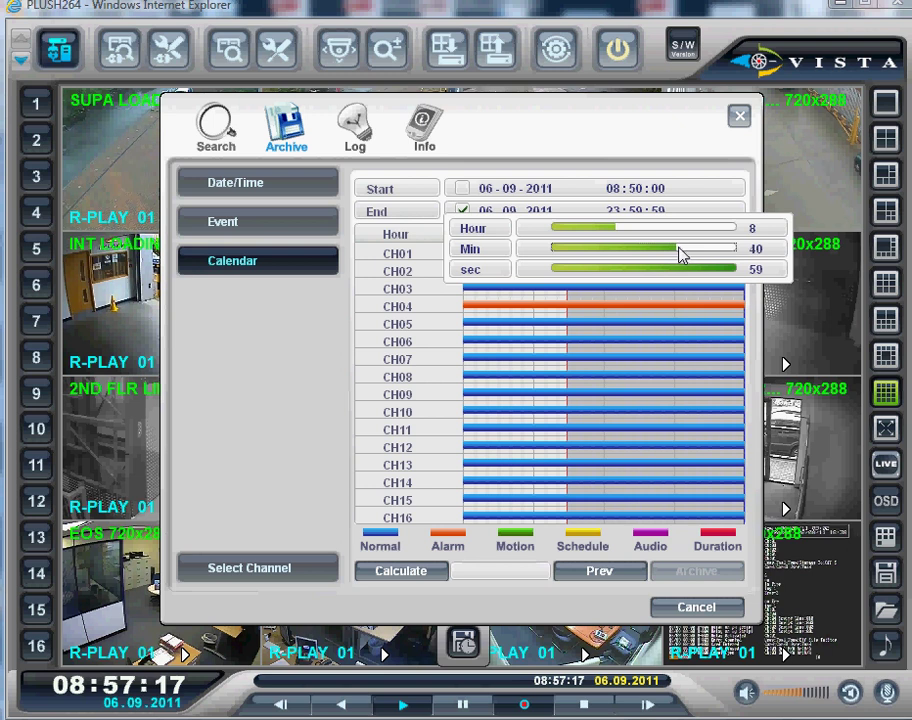
pyautogui.moveTo(680, 254); pyautogui.dragTo(575, 268)
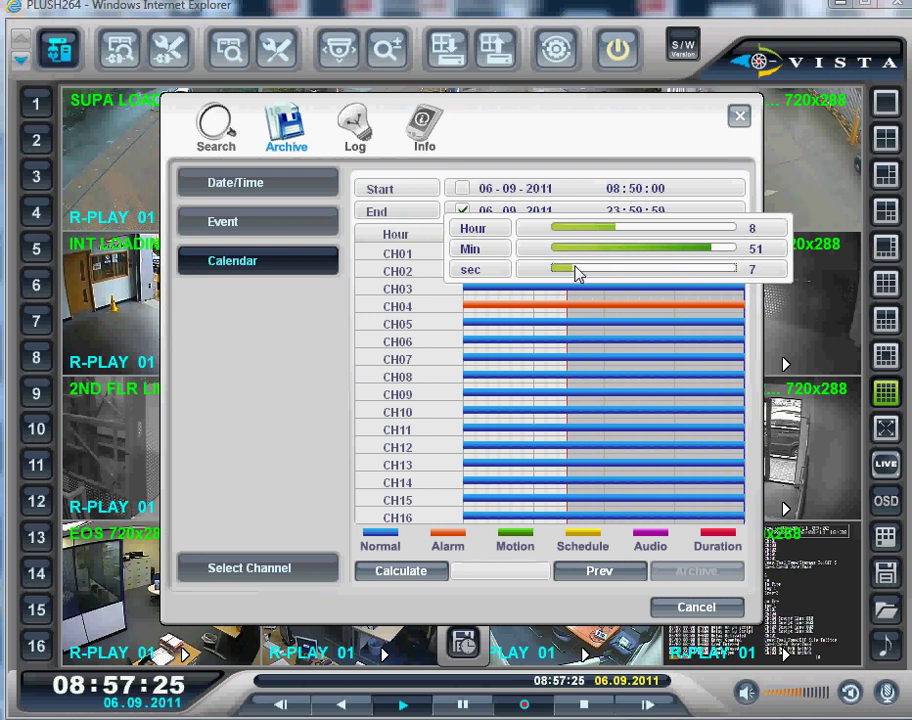
pyautogui.click(511, 387)
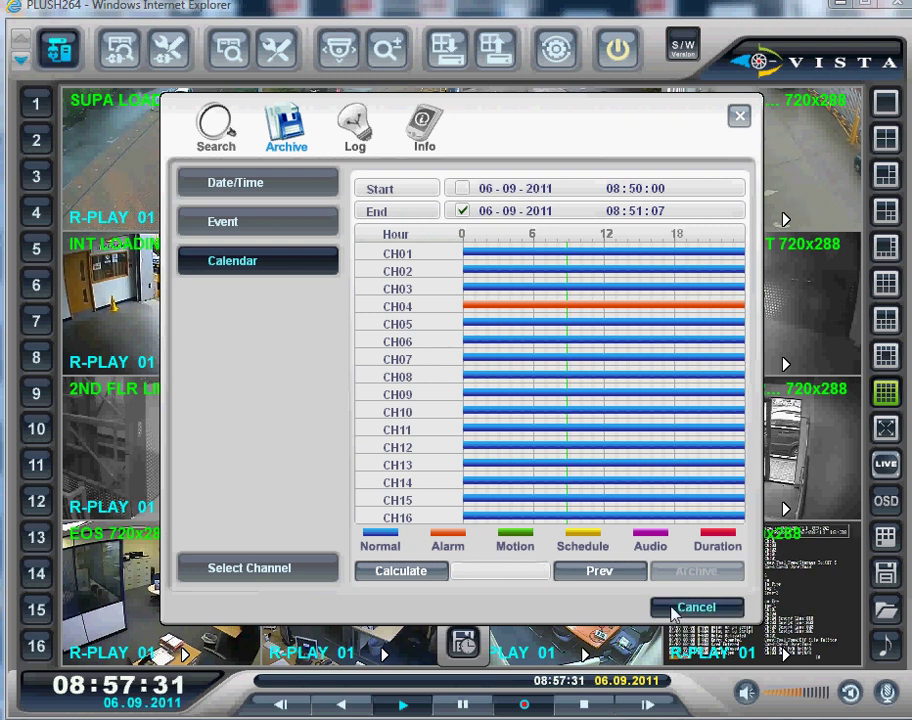
pyautogui.click(427, 582)
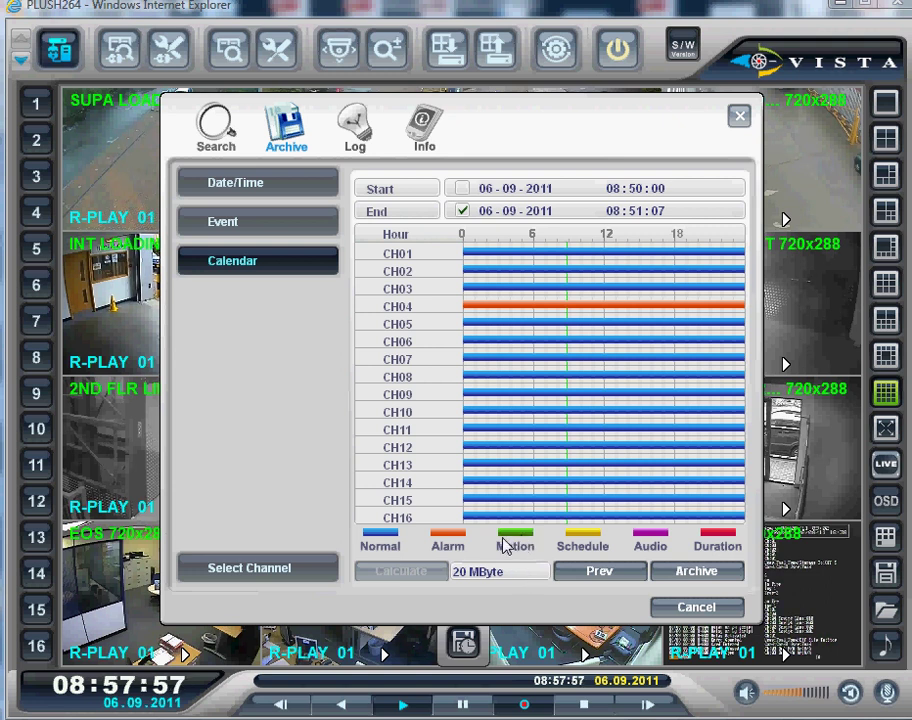
# Step: View the archive channel list, return to the calendar, and select 6 September 2011 again
pyautogui.click(280, 576)
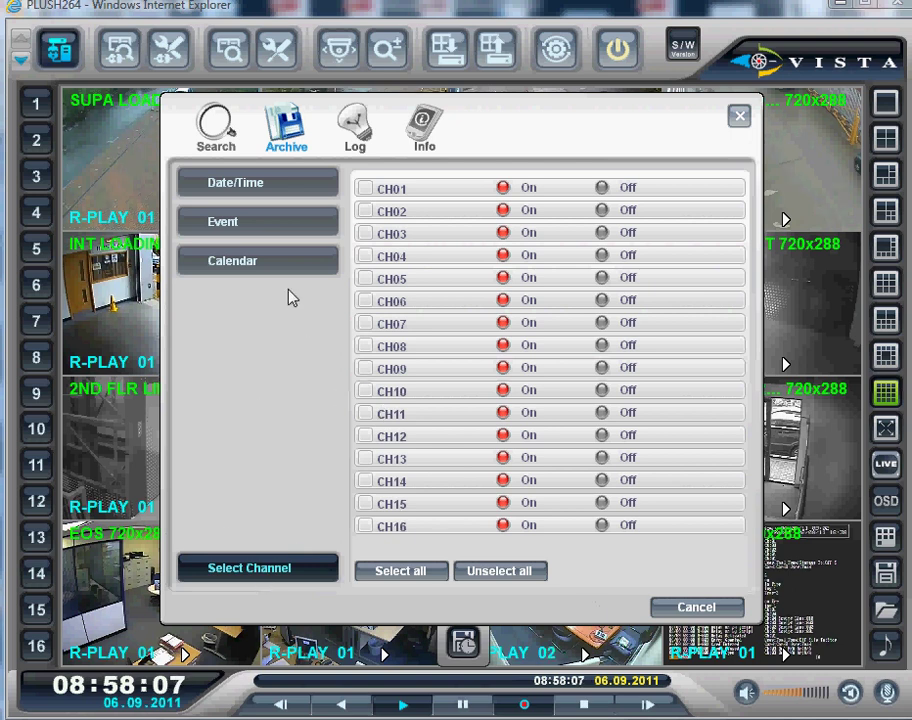
pyautogui.click(256, 271)
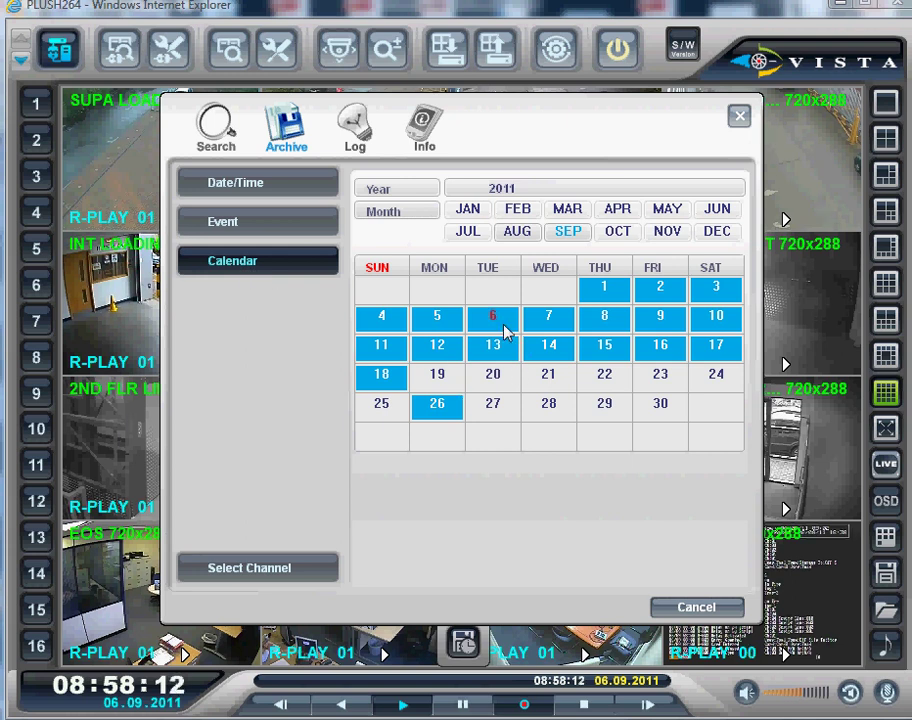
pyautogui.click(495, 319)
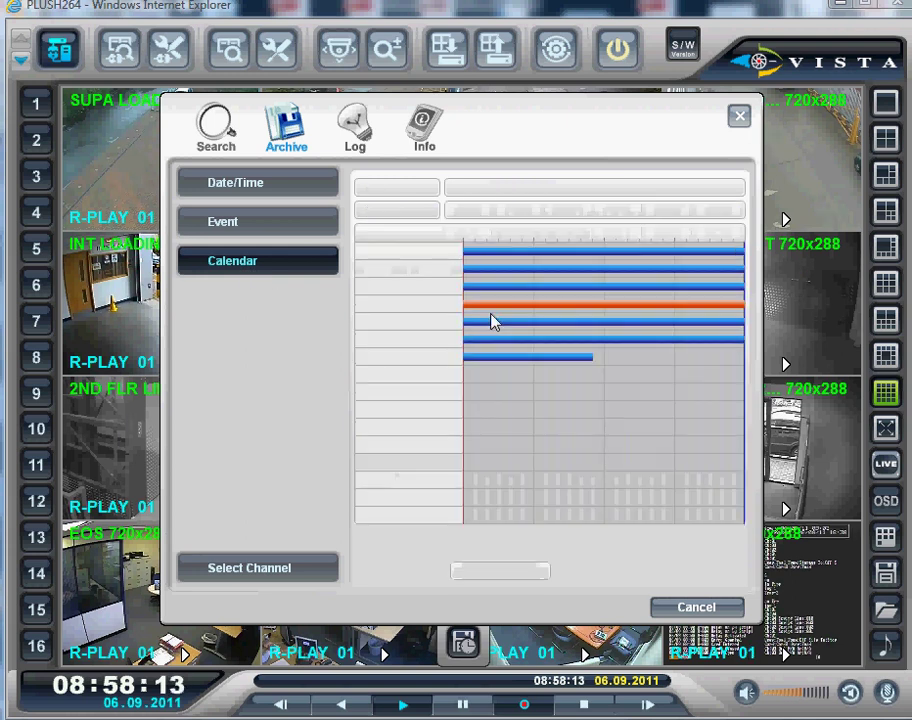
# Step: Set the archive start time for the selected day to 08:51:00
pyautogui.click(556, 252)
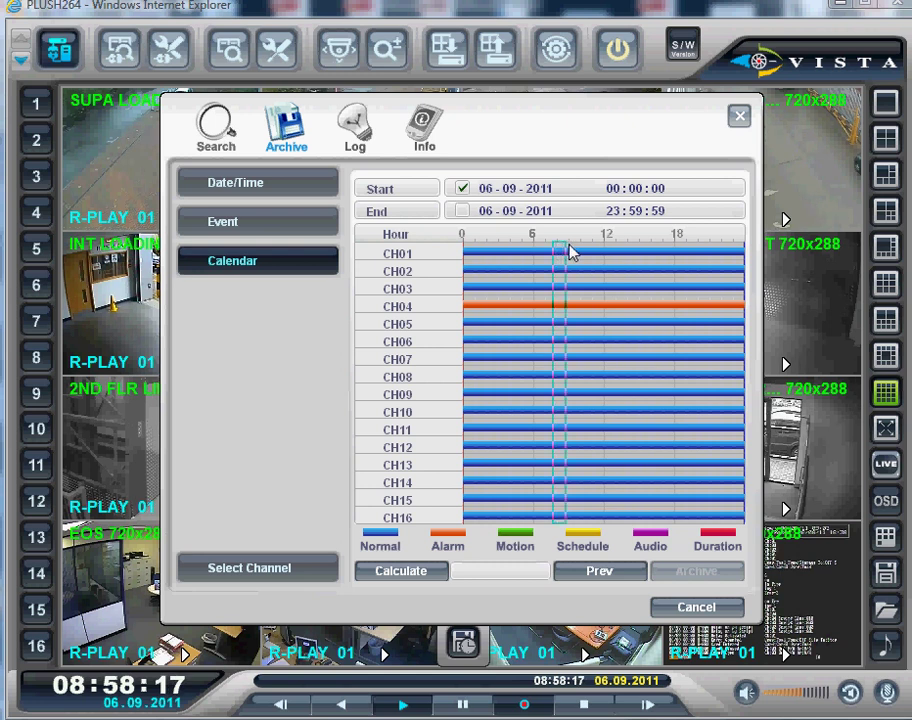
pyautogui.click(617, 192)
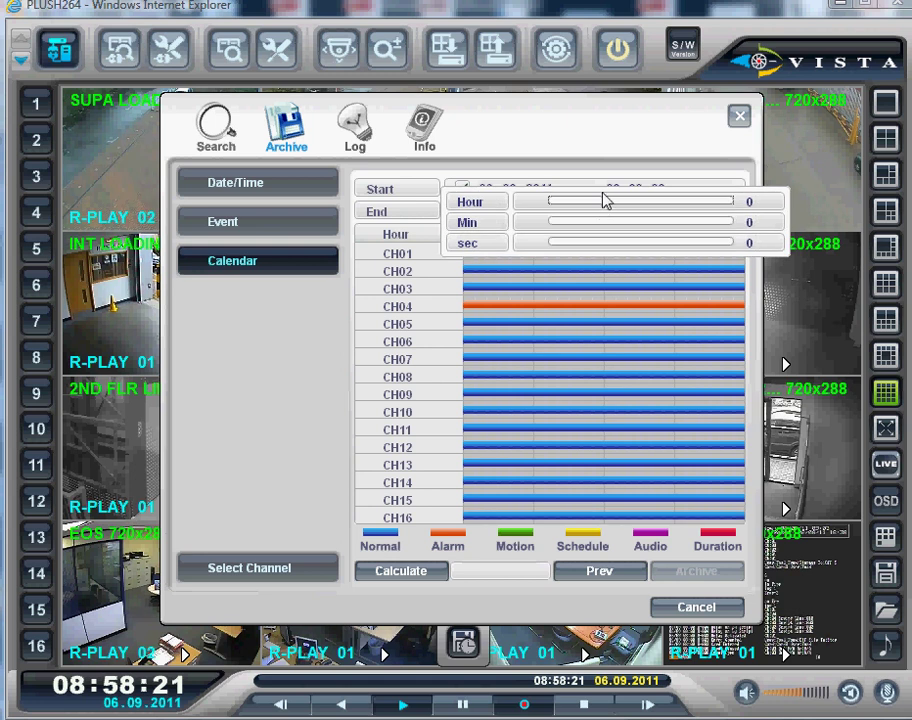
pyautogui.moveTo(578, 204); pyautogui.dragTo(714, 230)
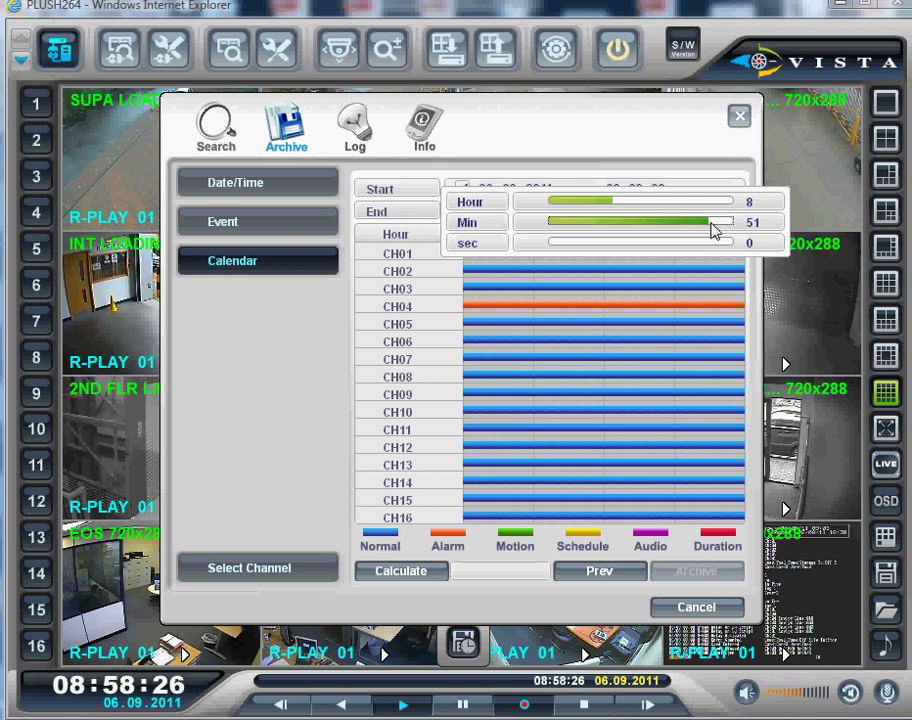
pyautogui.click(462, 244)
# Step: Make the end time active, set it to 08:51:07, and calculate the size of the archive
pyautogui.click(462, 211)
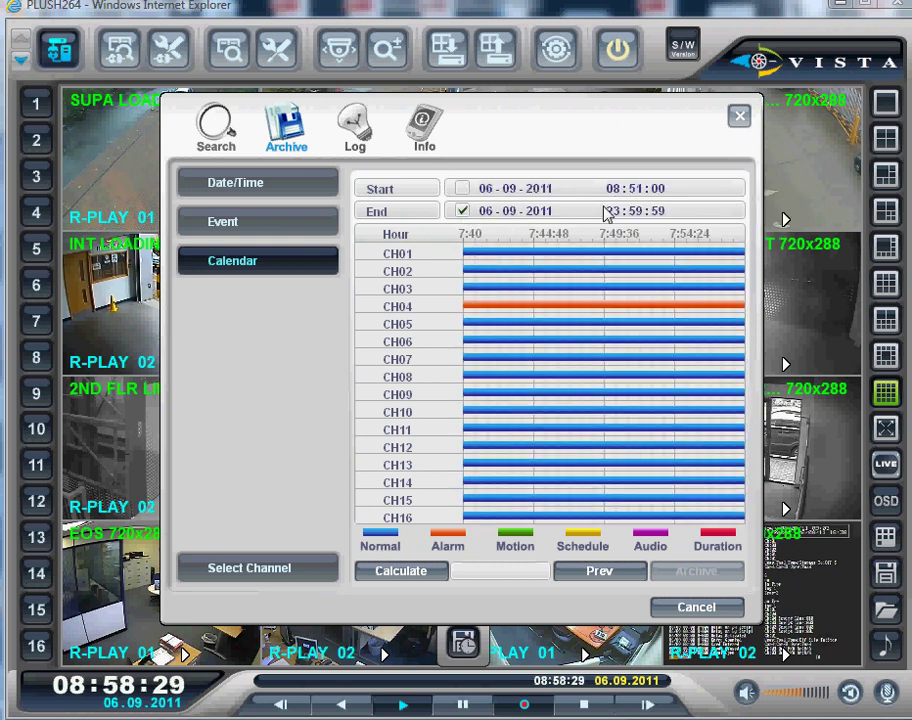
pyautogui.click(610, 211)
pyautogui.click(637, 215)
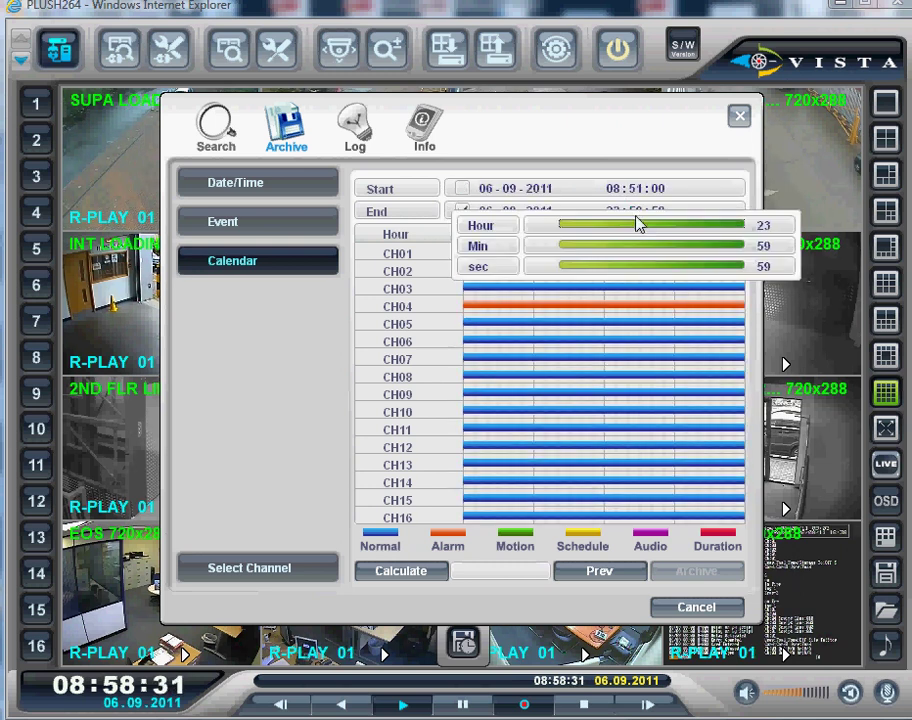
pyautogui.moveTo(733, 230); pyautogui.dragTo(629, 232)
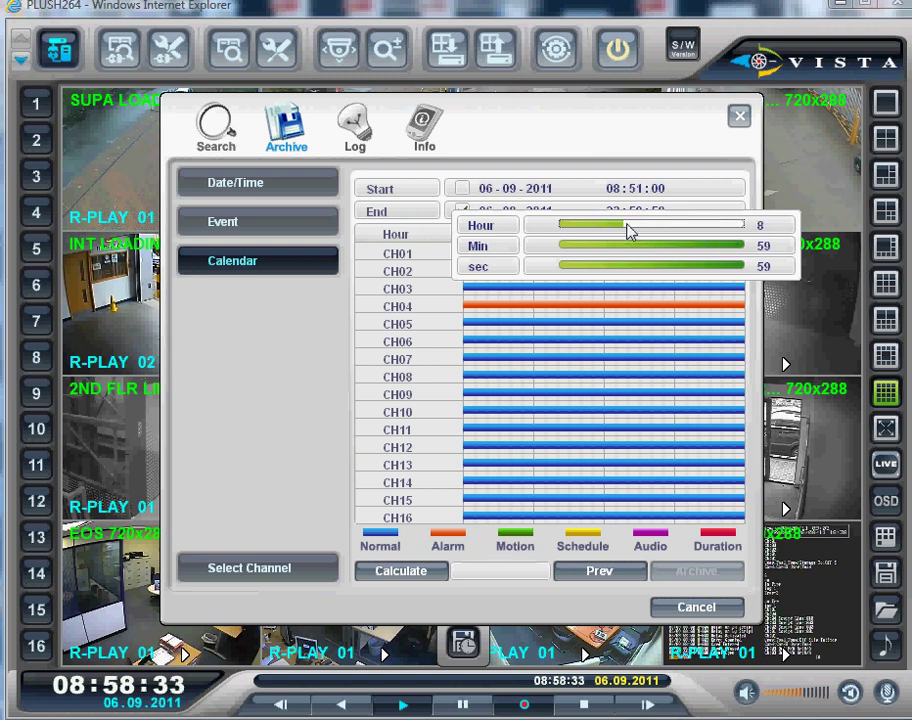
pyautogui.moveTo(727, 250); pyautogui.dragTo(584, 270)
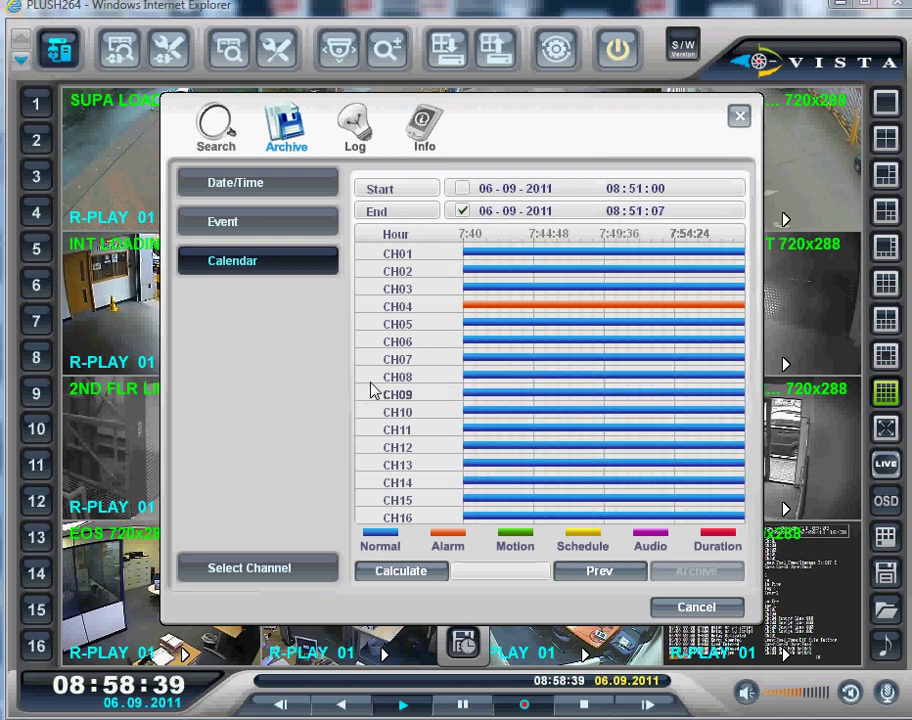
pyautogui.click(422, 572)
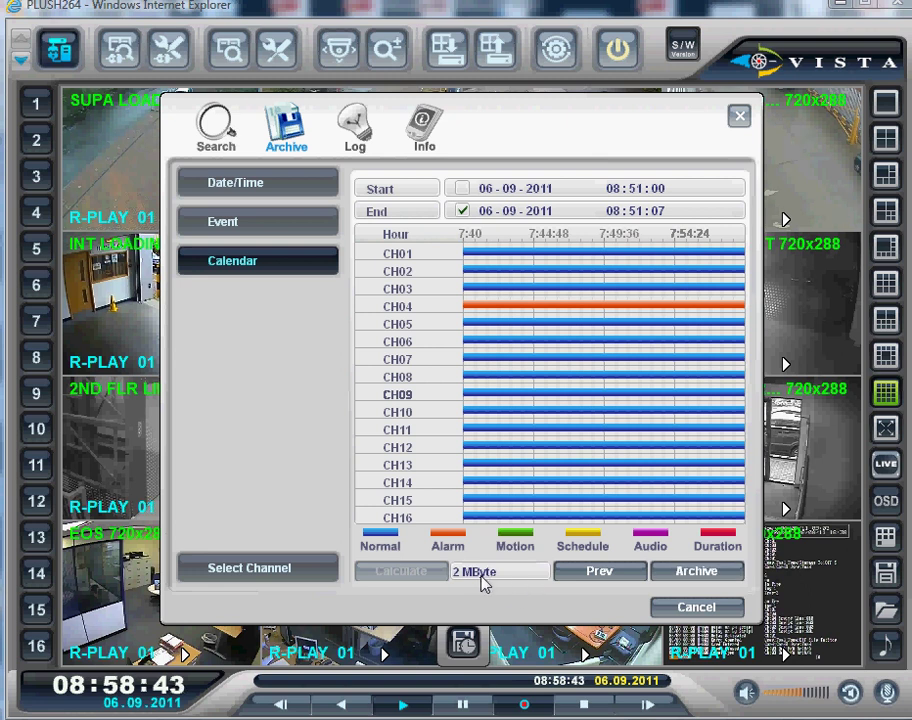
# Step: Select all 16 channels for the archive and reopen 6 September 2011 in the calendar
pyautogui.click(318, 571)
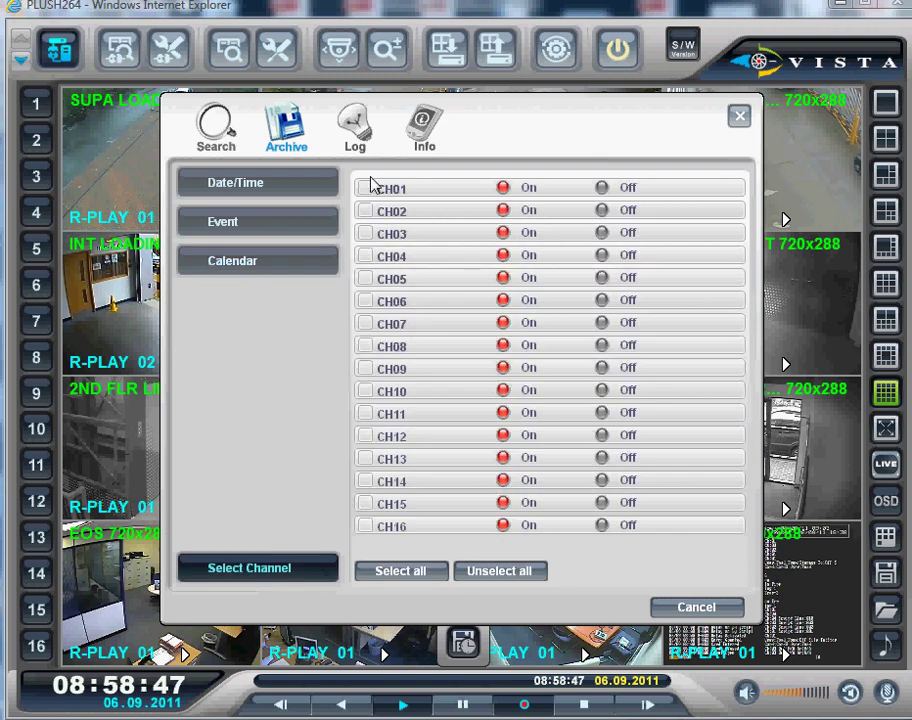
pyautogui.click(425, 578)
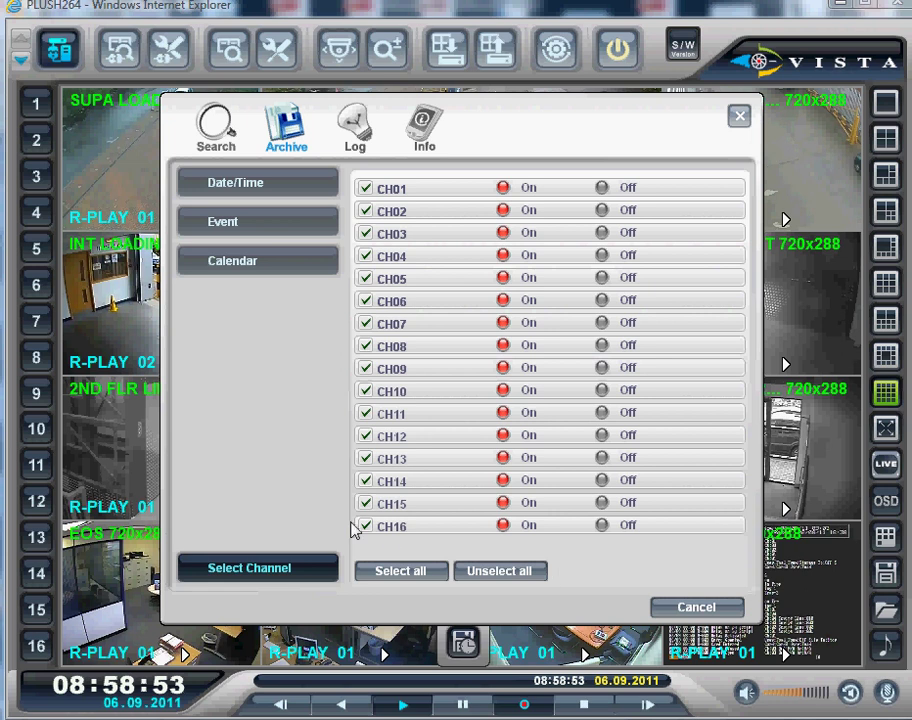
pyautogui.click(243, 263)
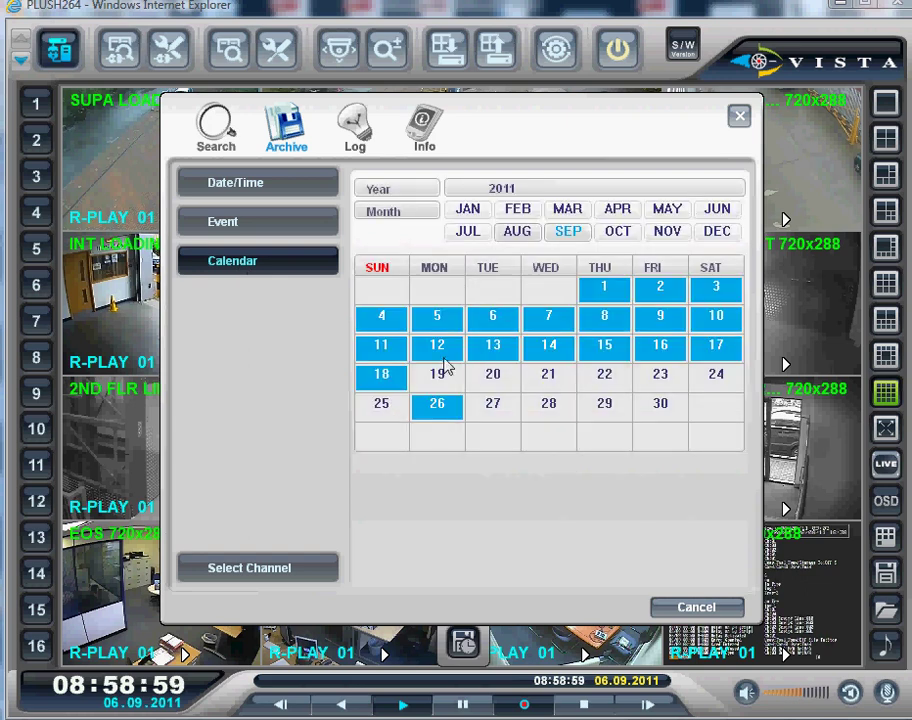
pyautogui.click(503, 322)
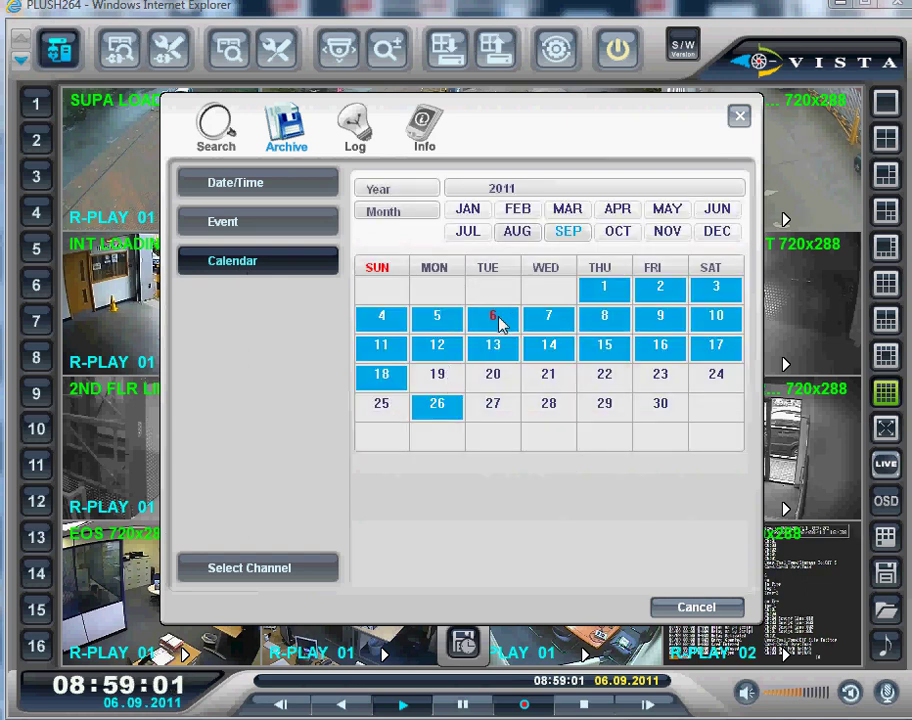
pyautogui.click(493, 322)
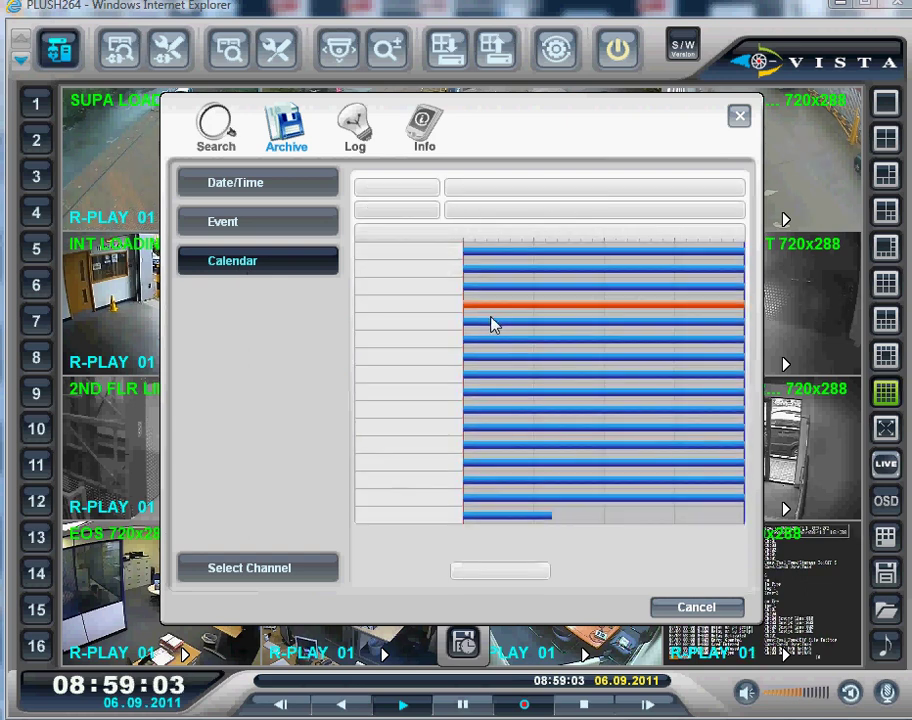
# Step: Set the archive start time to 08:51:00 and make the end time active for editing
pyautogui.click(606, 194)
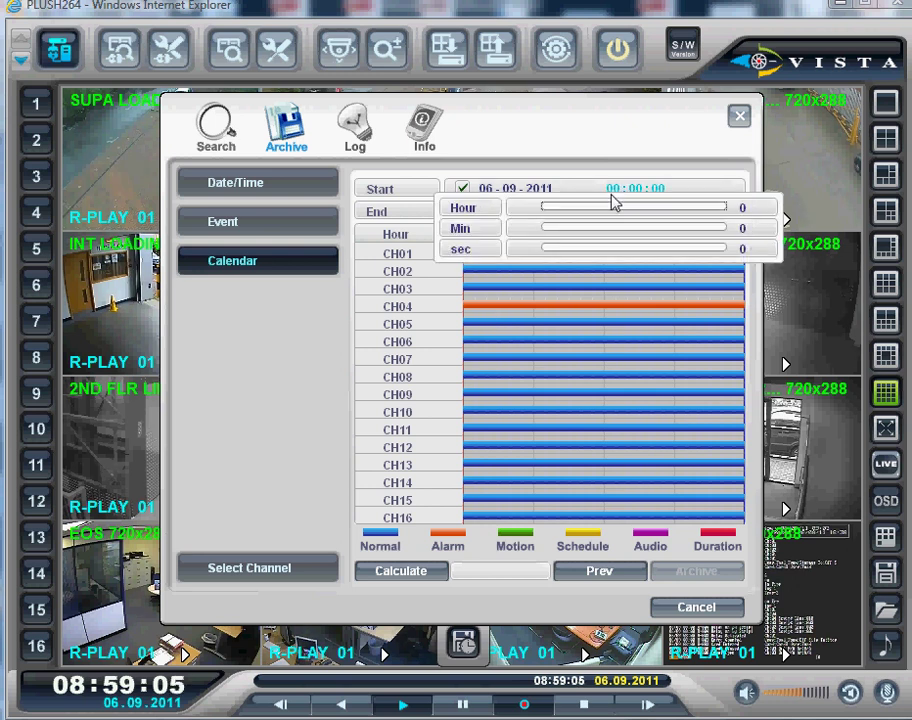
pyautogui.click(640, 216)
pyautogui.moveTo(637, 210); pyautogui.dragTo(706, 238)
pyautogui.click(624, 228)
pyautogui.click(643, 270)
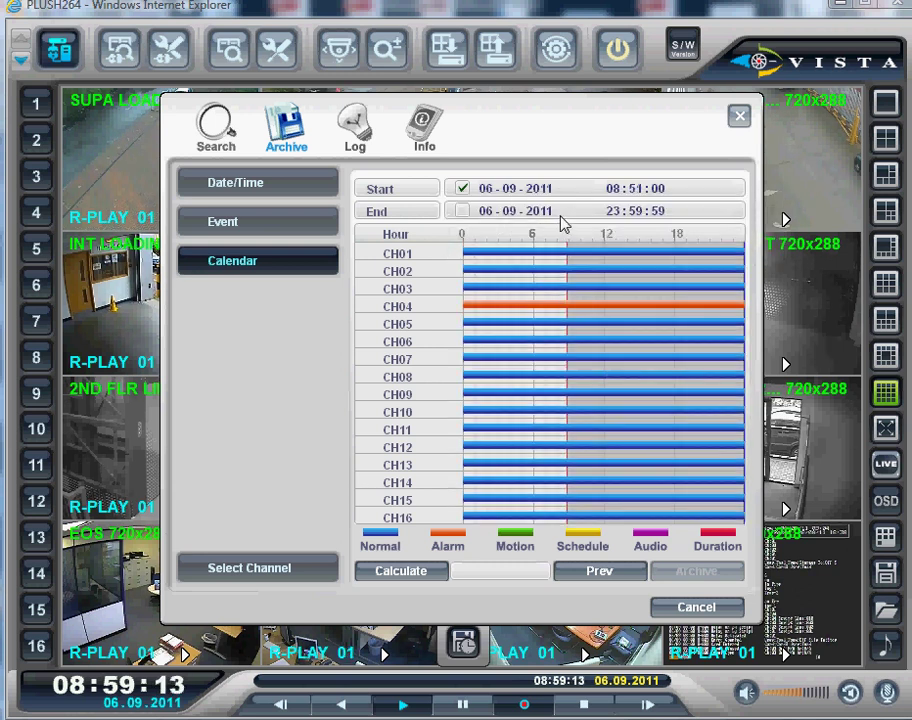
pyautogui.click(463, 213)
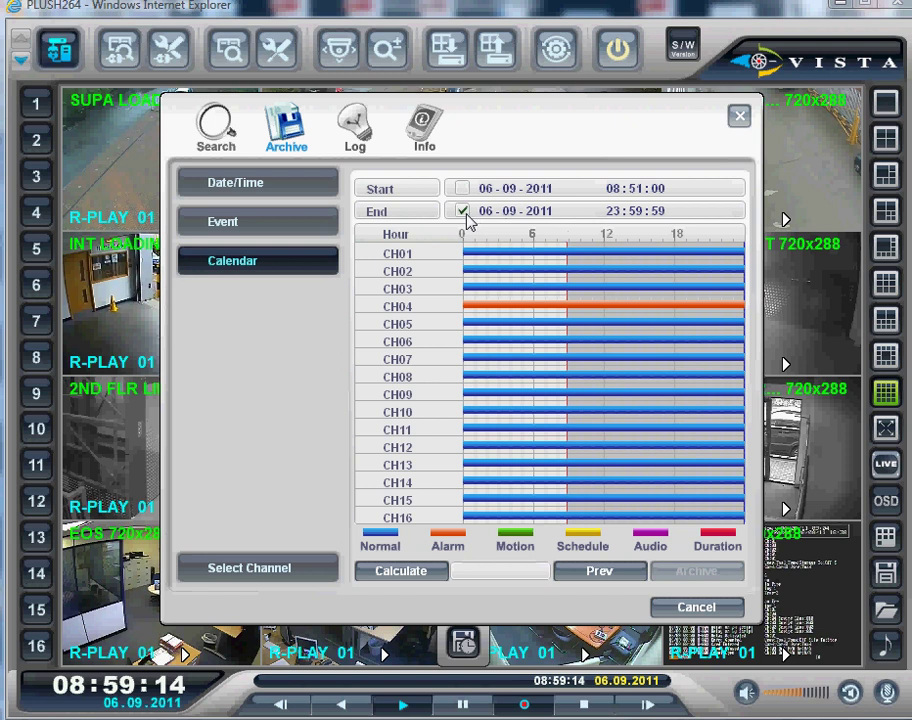
# Step: Set the archive period on 06-09-2011 to run from 08:50:00 to 08:51:07 and calculate its size
pyautogui.click(617, 213)
pyautogui.moveTo(680, 235); pyautogui.dragTo(571, 277)
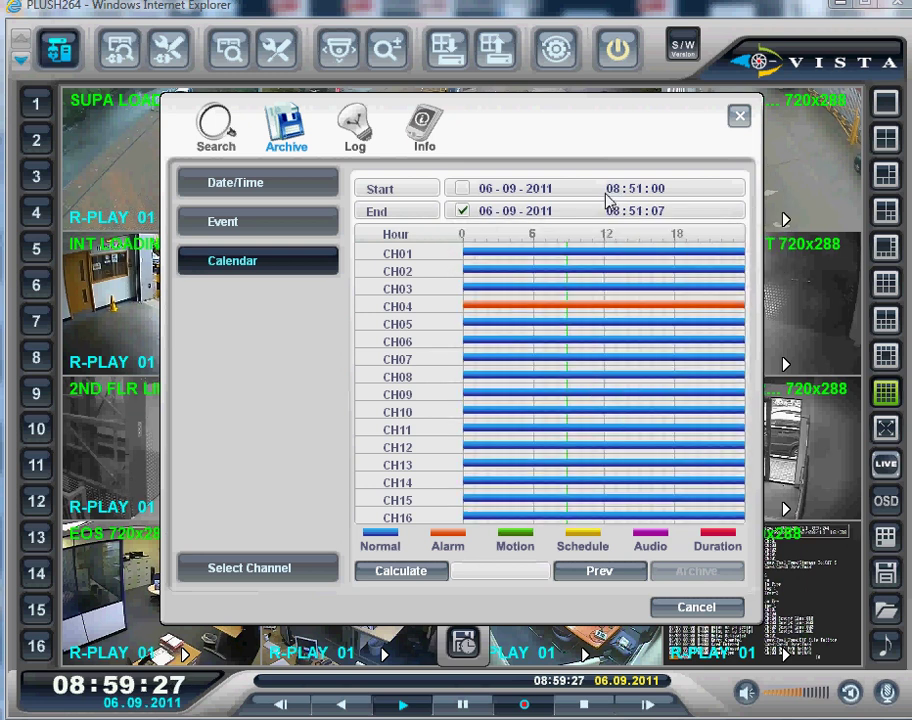
pyautogui.click(607, 183)
pyautogui.moveTo(718, 229); pyautogui.dragTo(705, 234)
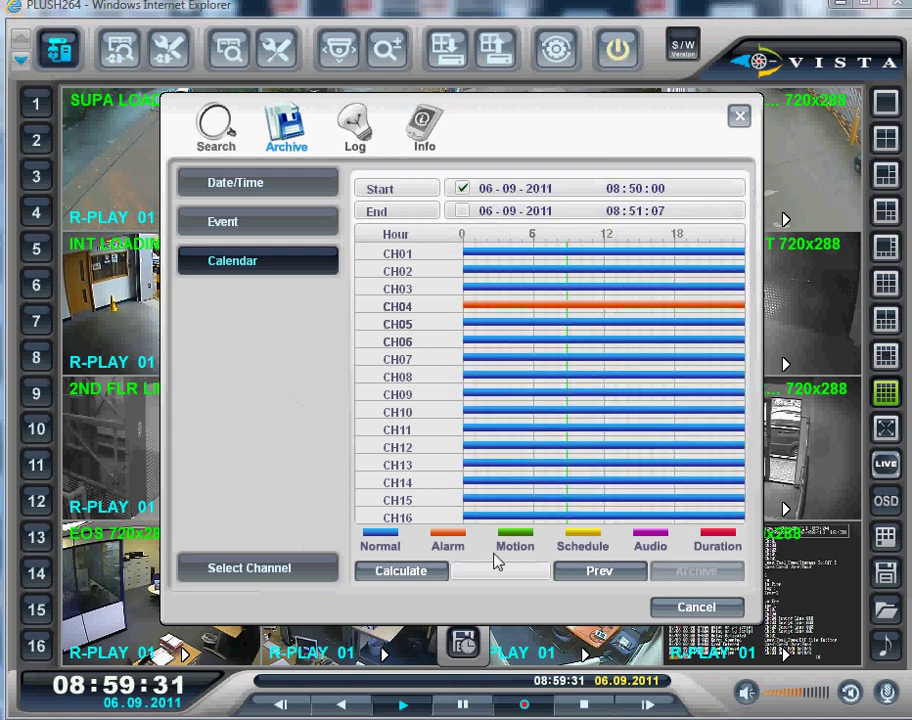
pyautogui.click(424, 571)
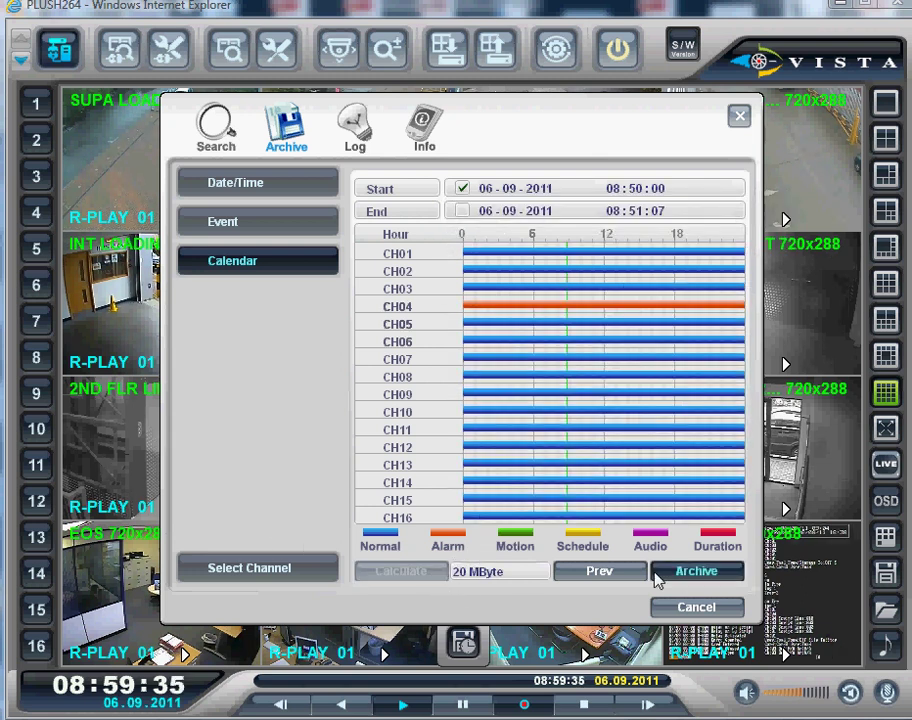
# Step: Archive the selected footage under the file name 060911
pyautogui.click(698, 574)
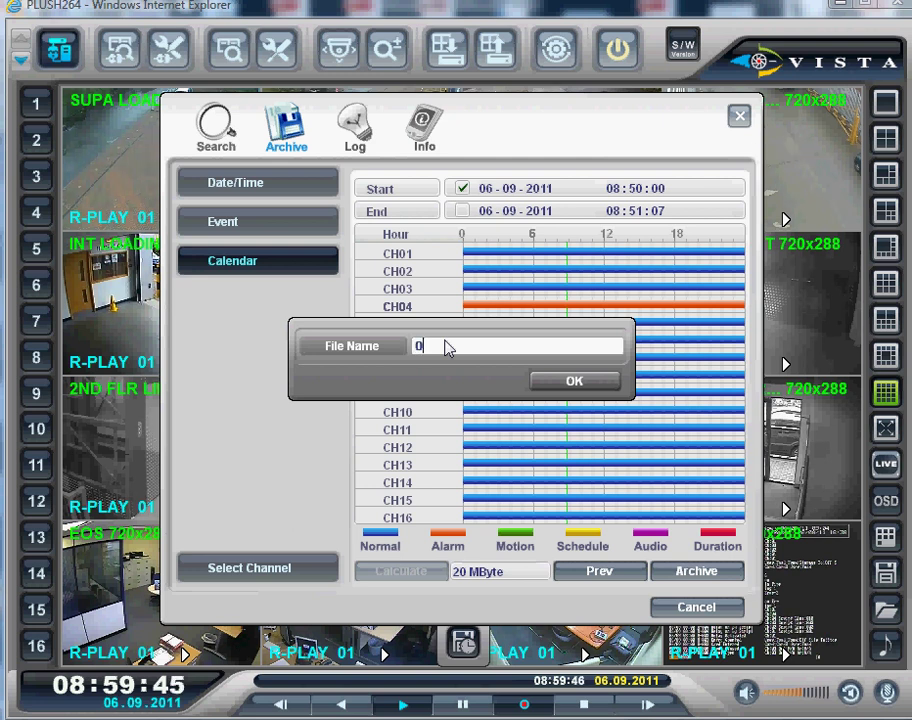
pyautogui.write('0911')
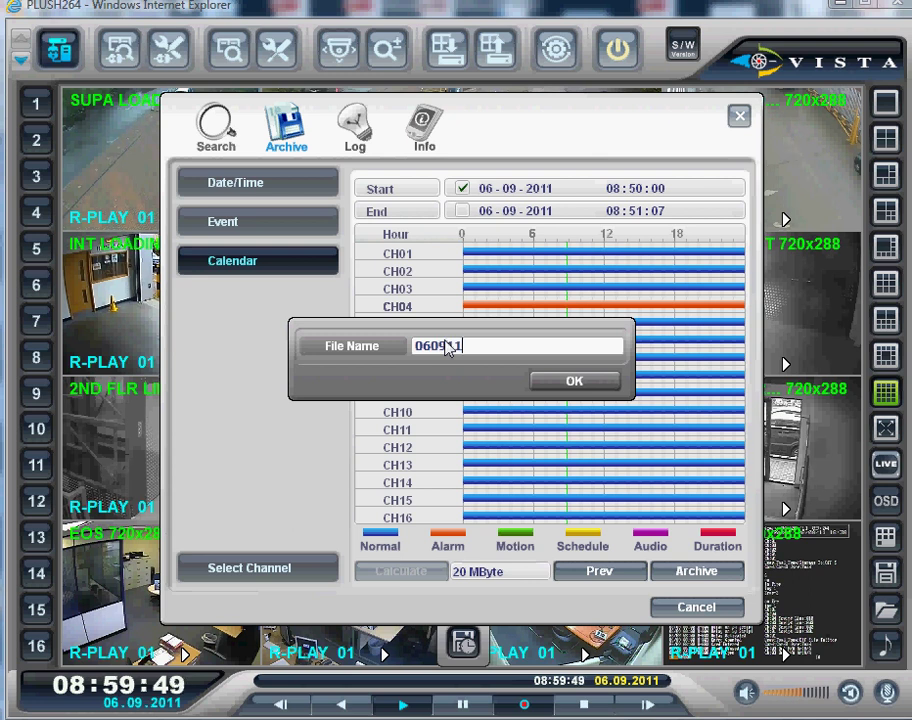
pyautogui.press('Return')
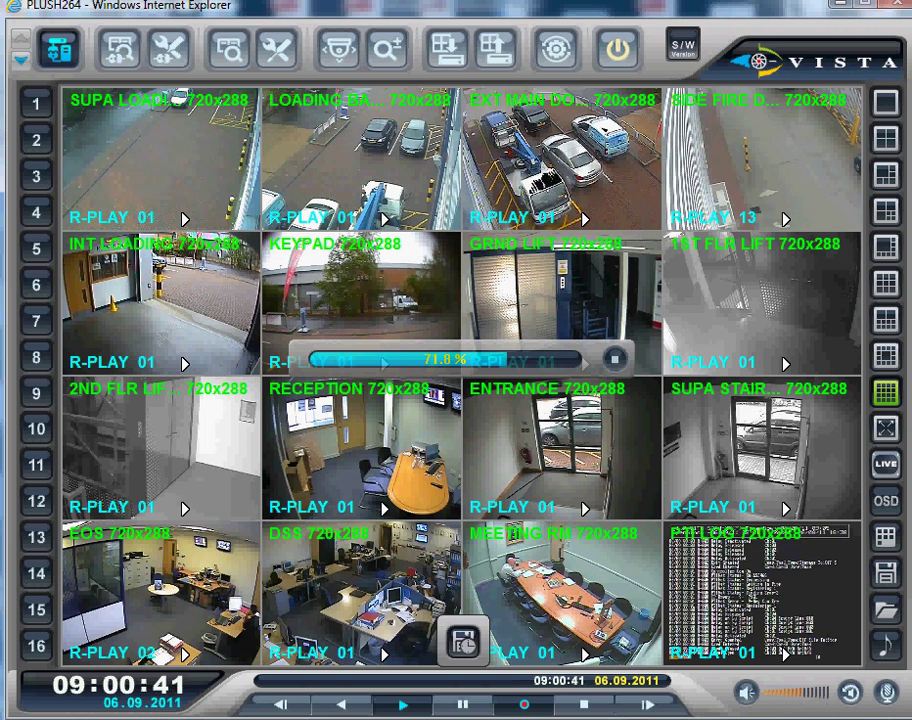
# Step: Switch to Windows Explorer and examine the archived files in C:\QTplayer\download, sorted by modification date with the newest first
pyautogui.hotkey('alt', 'Tab')
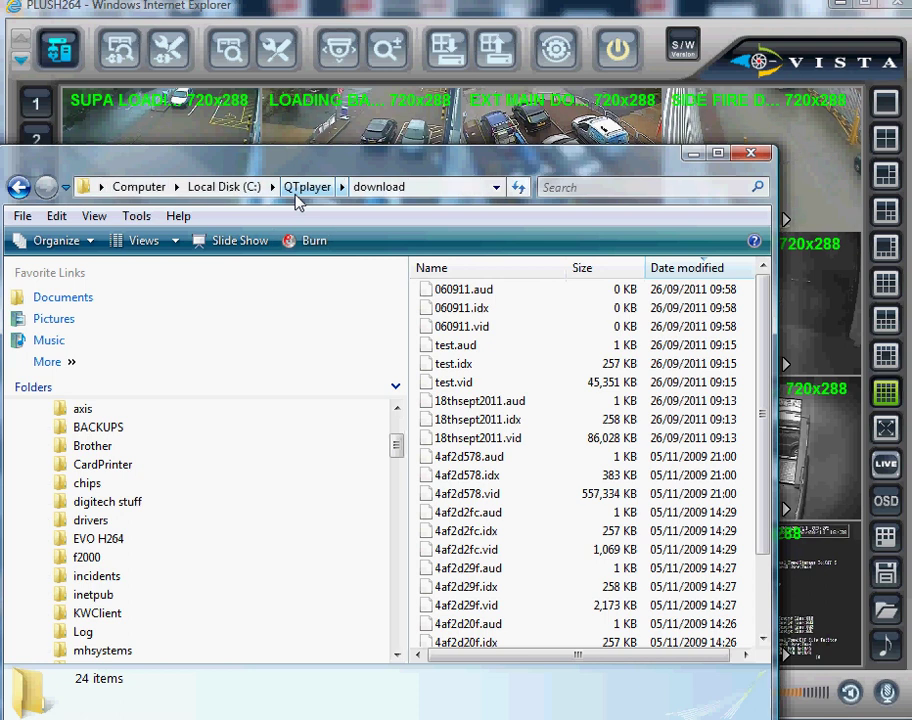
pyautogui.moveTo(275, 195); pyautogui.dragTo(287, 130)
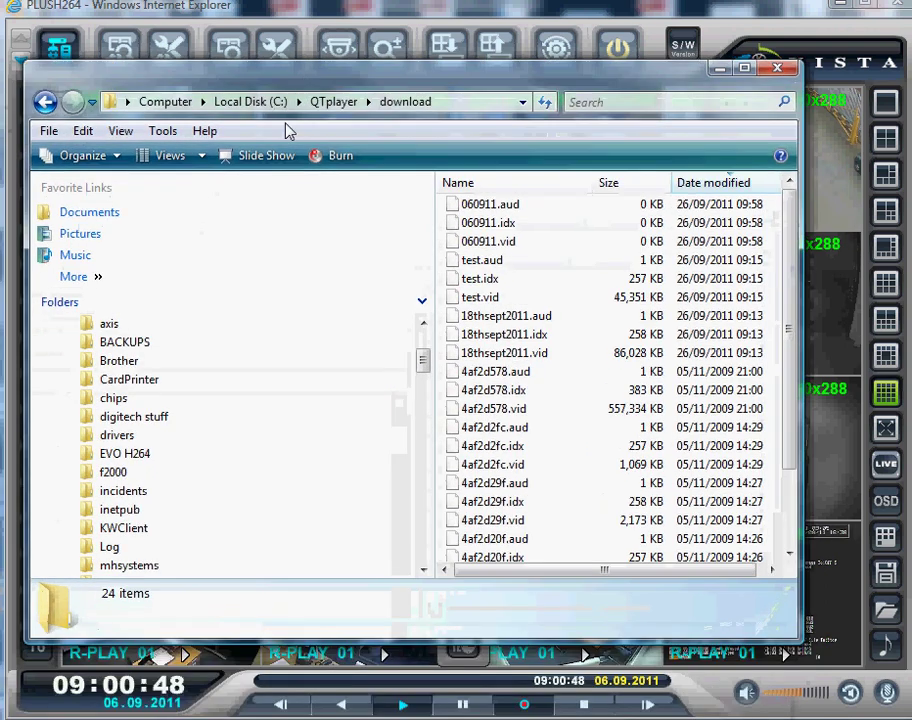
pyautogui.click(336, 103)
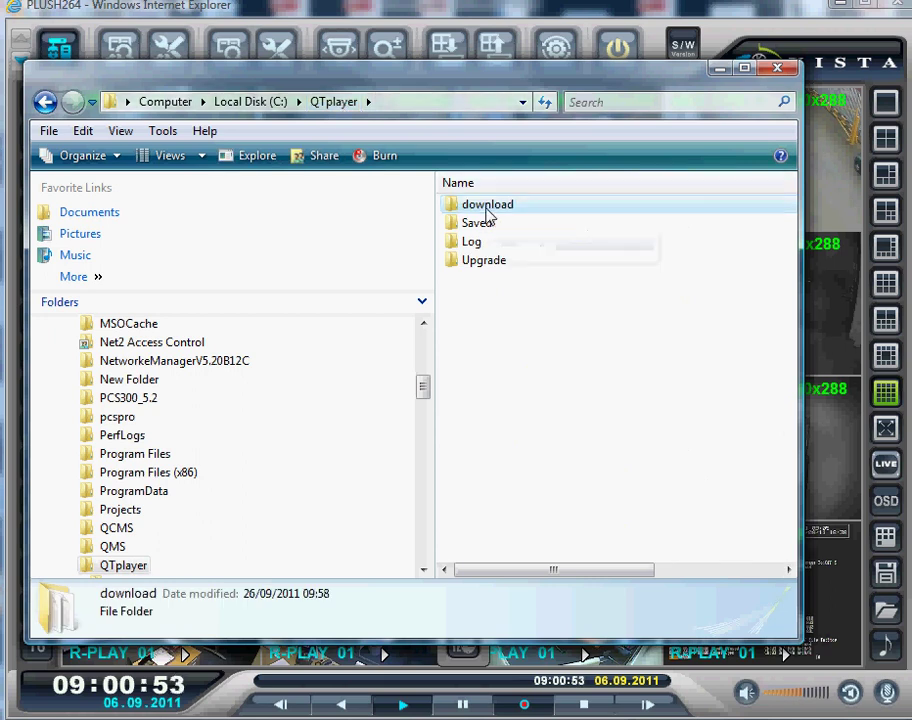
pyautogui.doubleClick(460, 210)
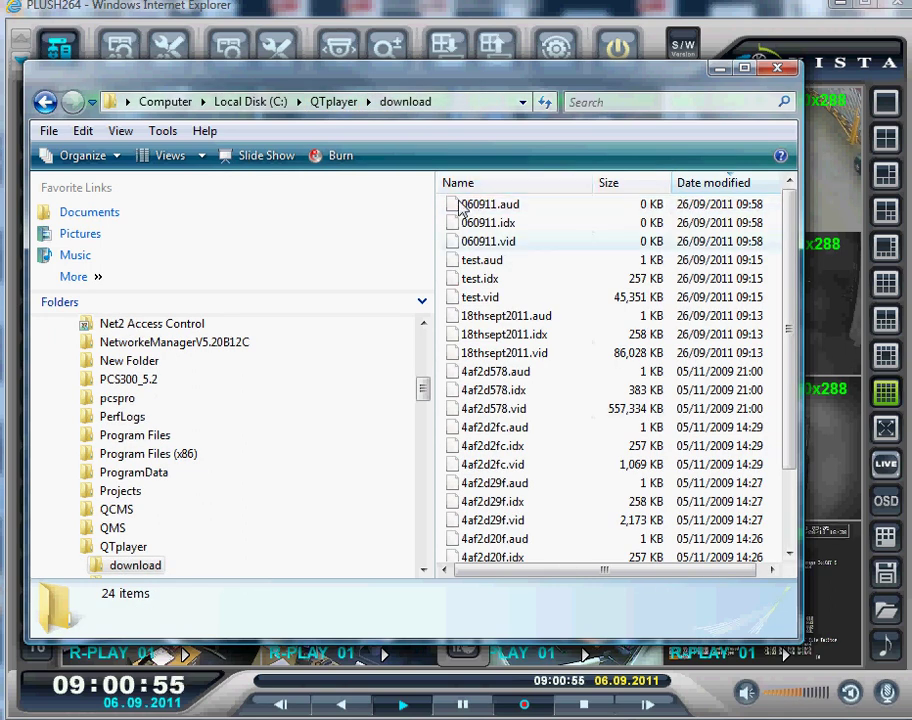
pyautogui.click(716, 180)
pyautogui.click(700, 184)
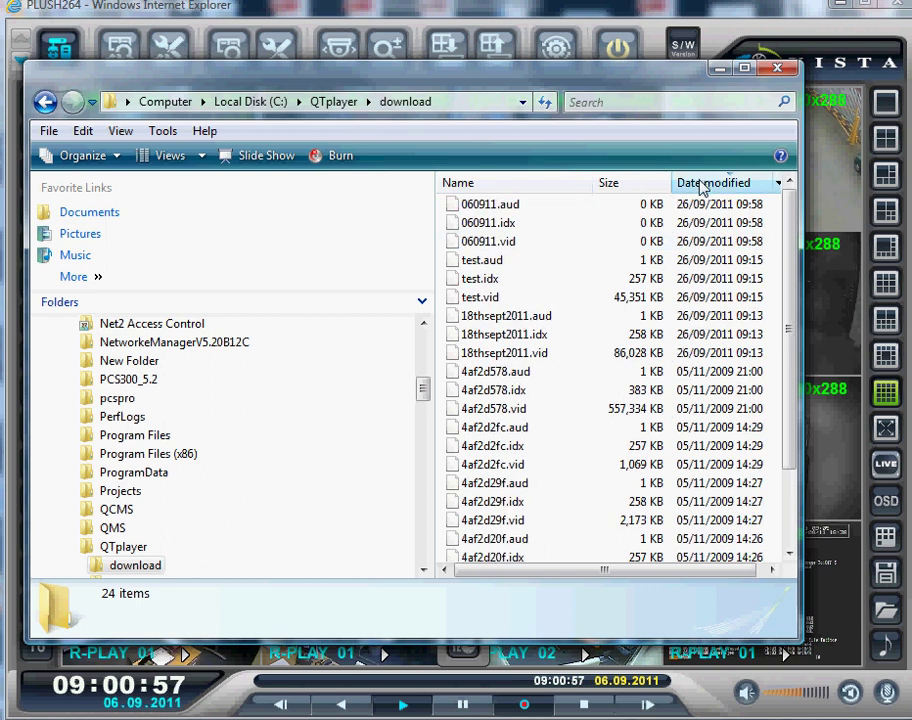
pyautogui.click(700, 189)
pyautogui.click(698, 186)
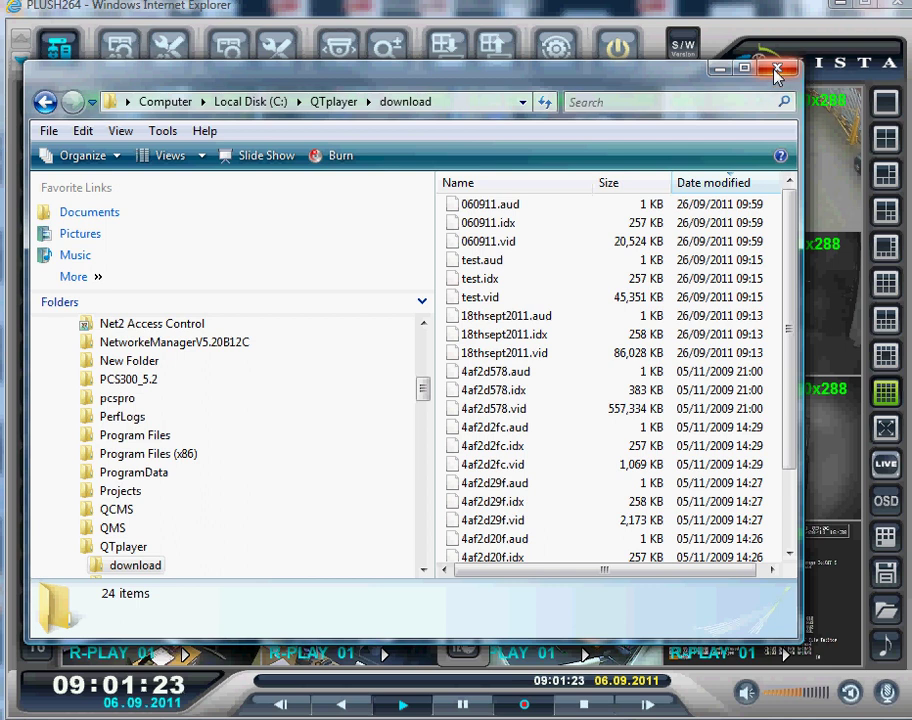
# Step: Go up to the QTplayer folder, select the Saved folder, and close the Explorer window
pyautogui.click(352, 101)
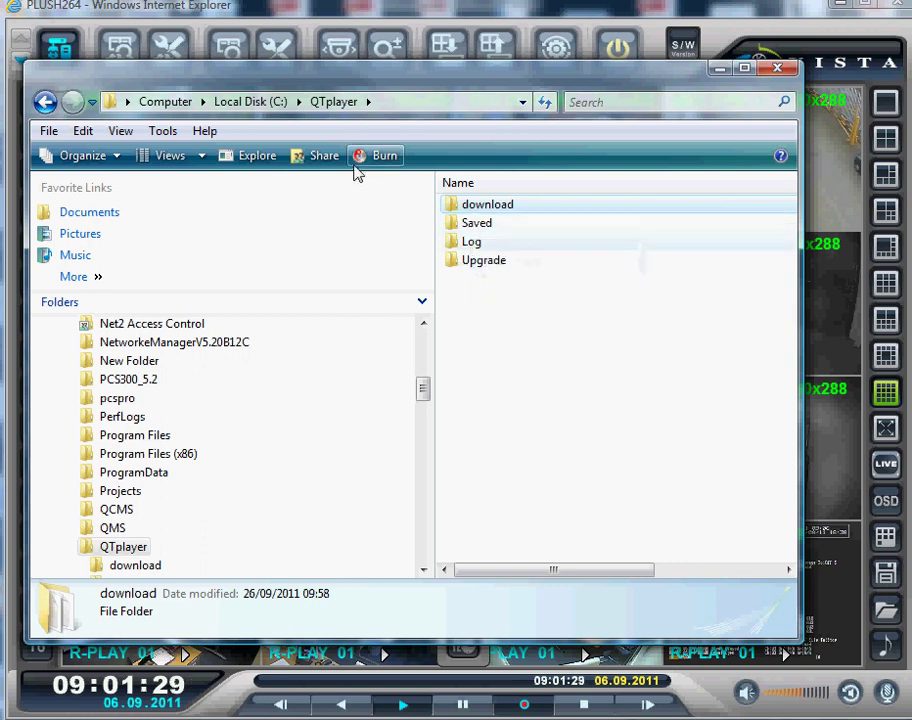
pyautogui.click(479, 226)
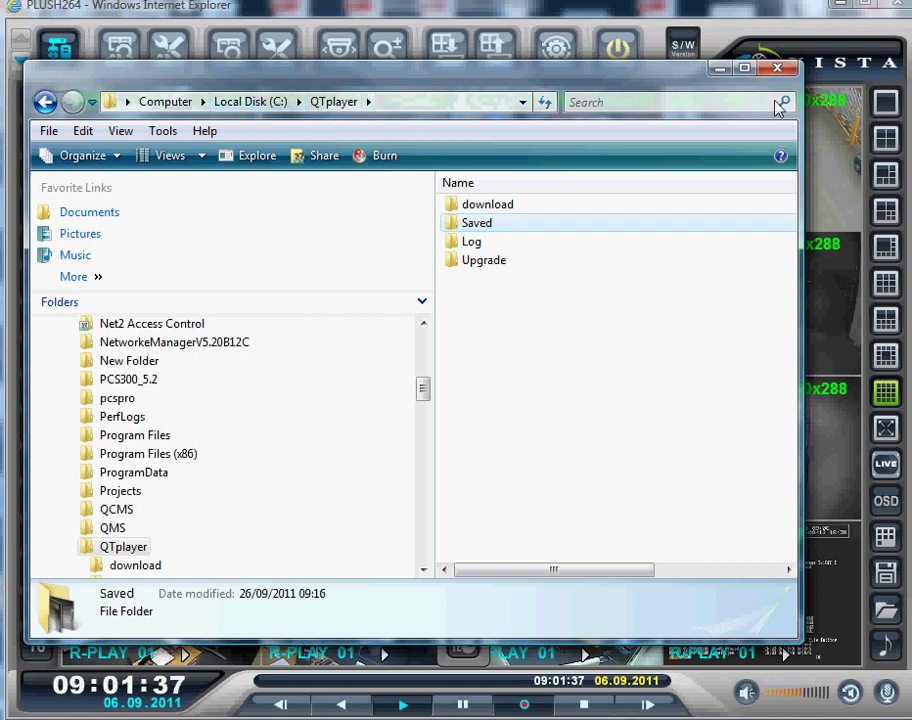
pyautogui.click(788, 72)
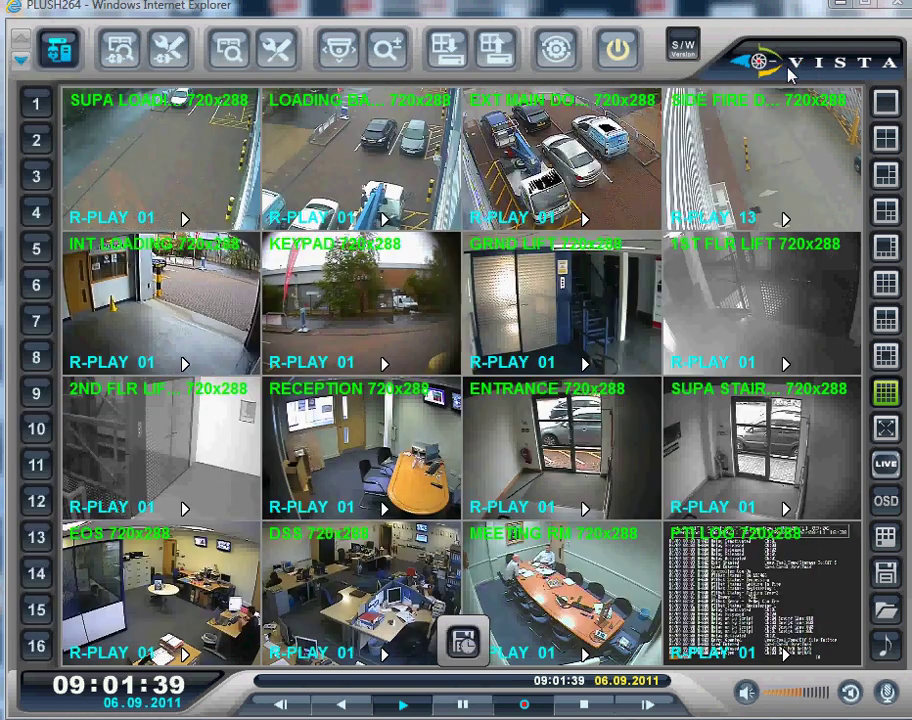